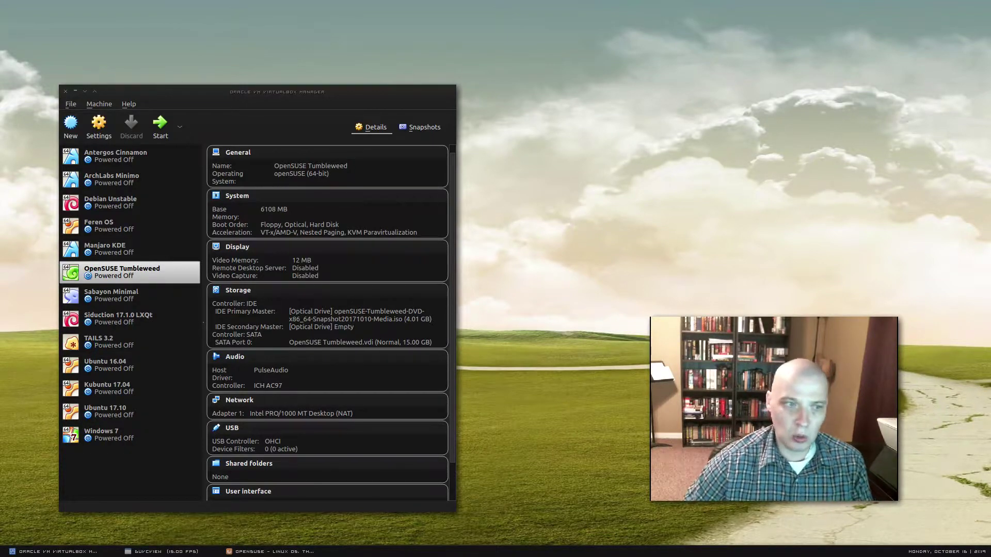
- Switch to Firefox and look at the Tumbleweed and Leap editions on the openSUSE home page
left_click(271, 552)
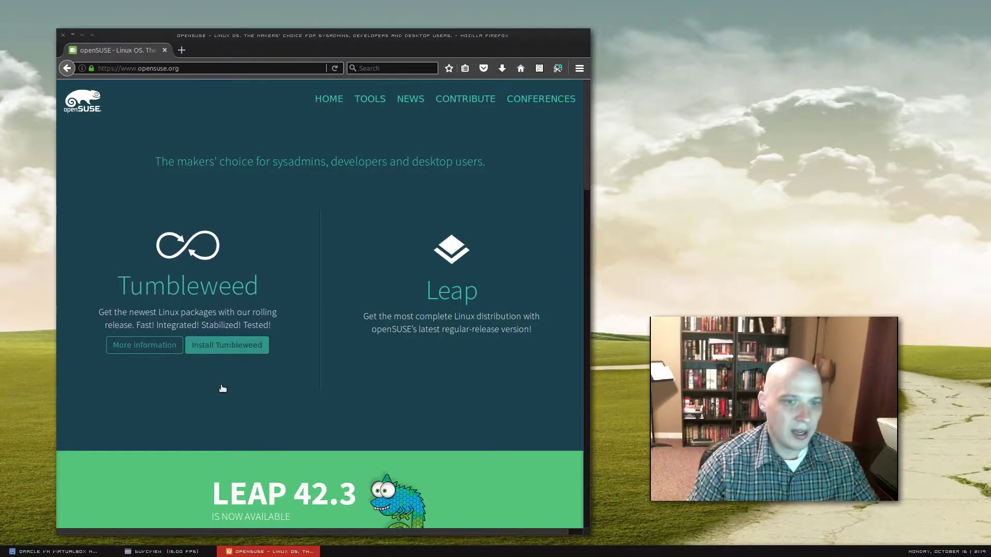
mouse_move(196, 324)
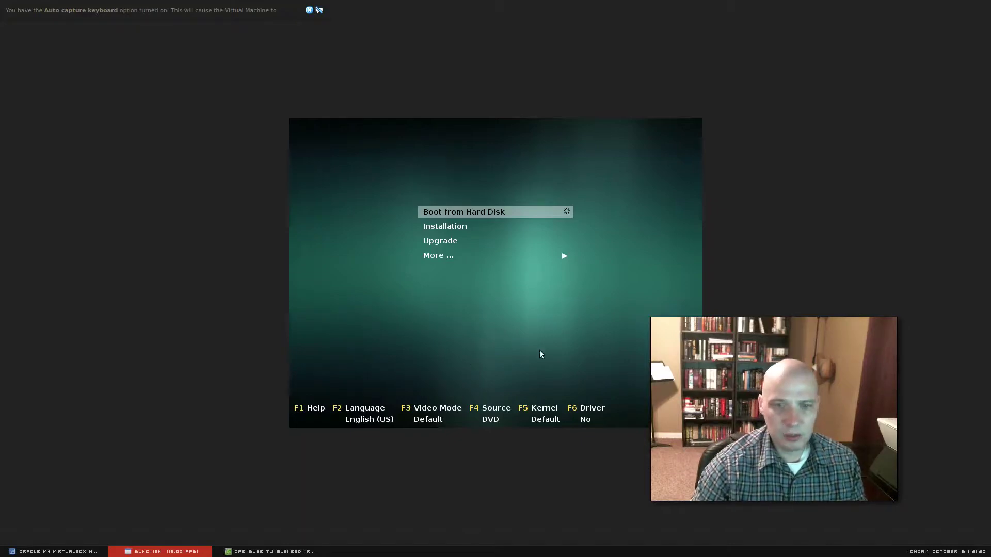
- Let the virtual machine capture the mouse and keyboard, and start Installation from the openSUSE boot menu
left_click(565, 319)
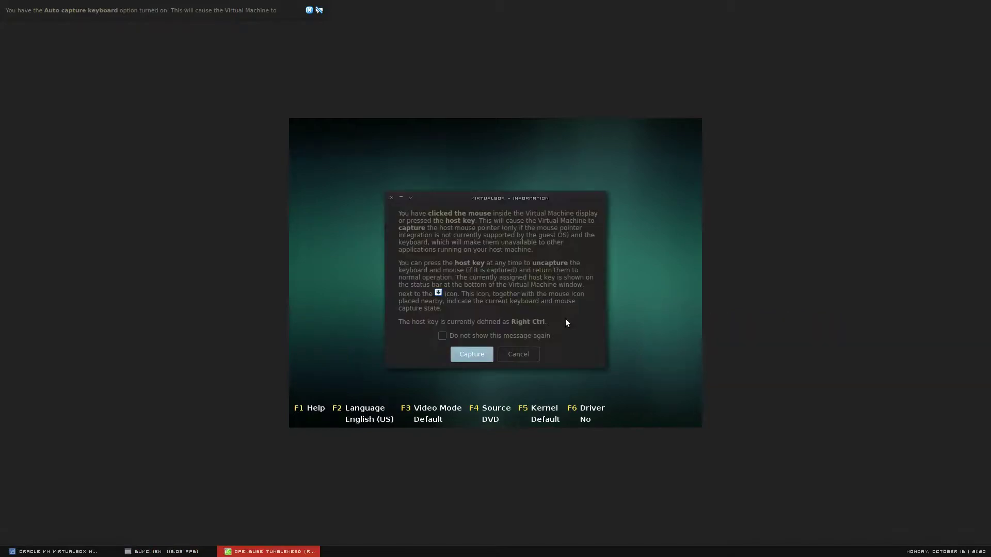
left_click(472, 356)
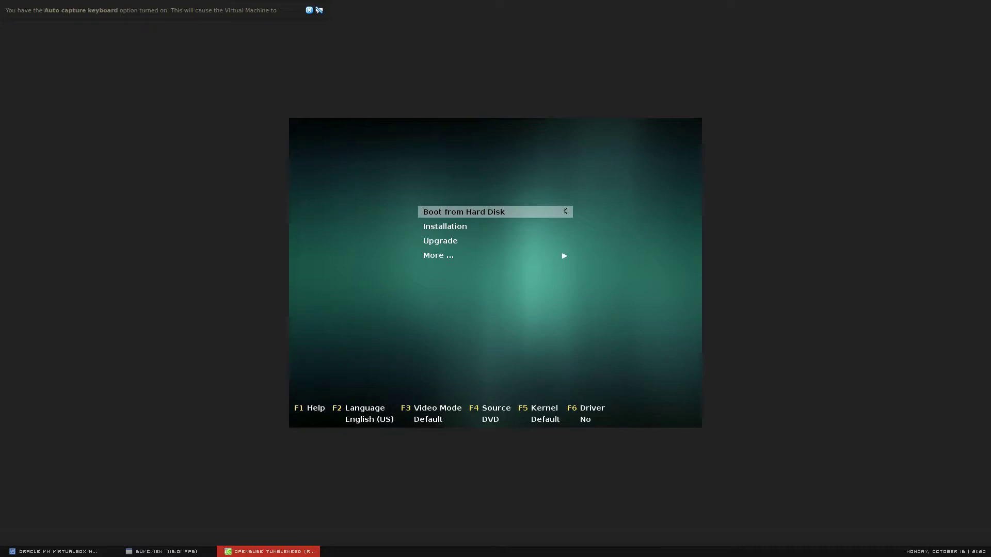
key("Down")
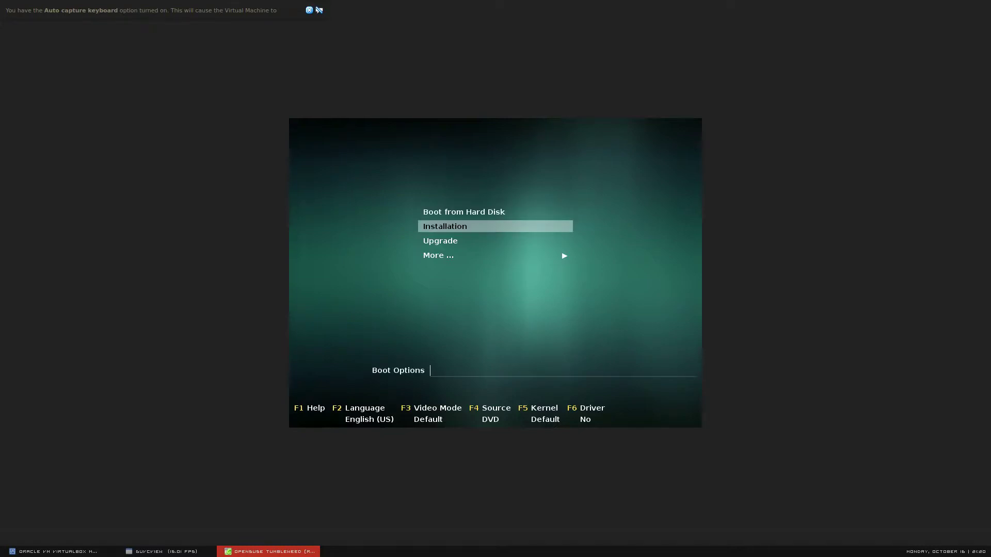
key("Return")
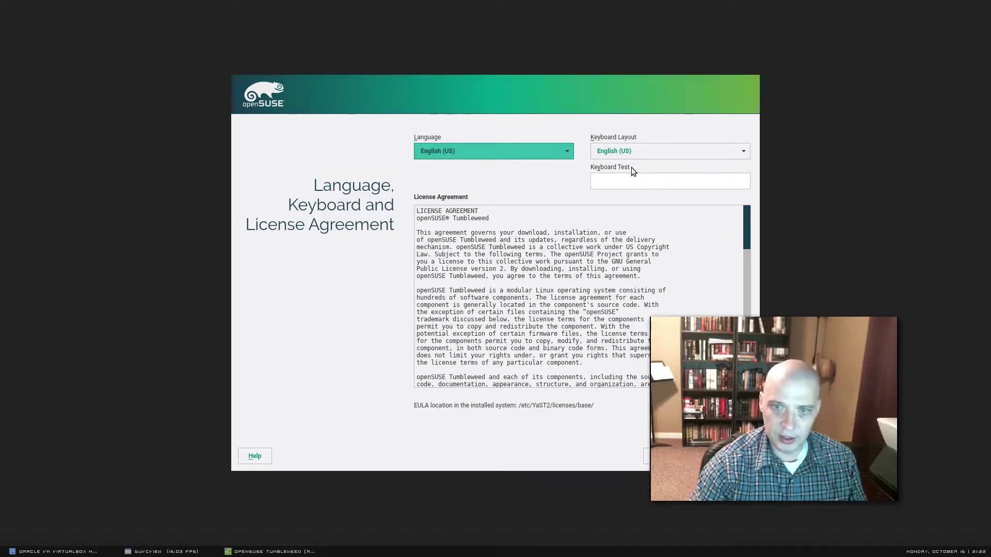
- Read the license agreement through to its end and continue with English (US) as language and keyboard layout
left_click(680, 222)
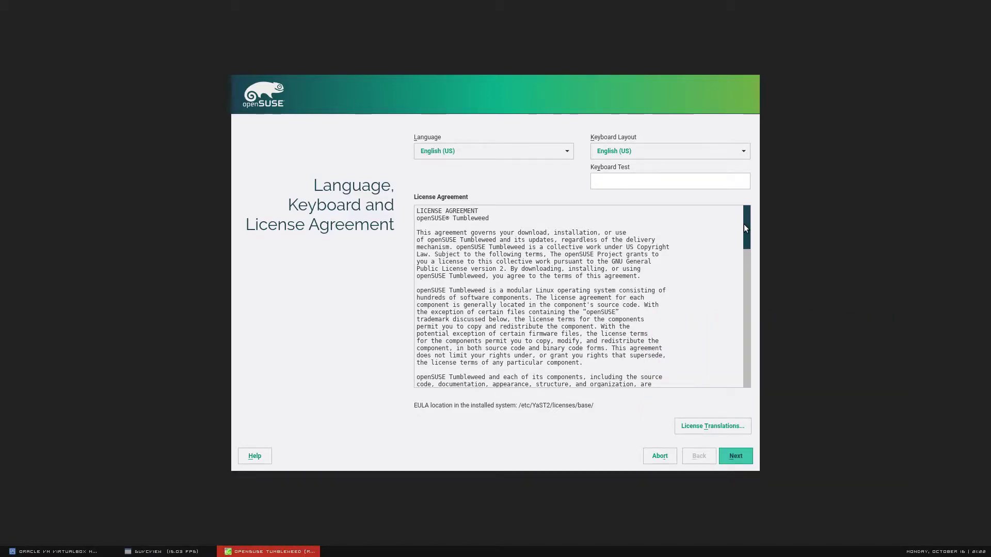
left_click_drag(744, 224, 732, 408)
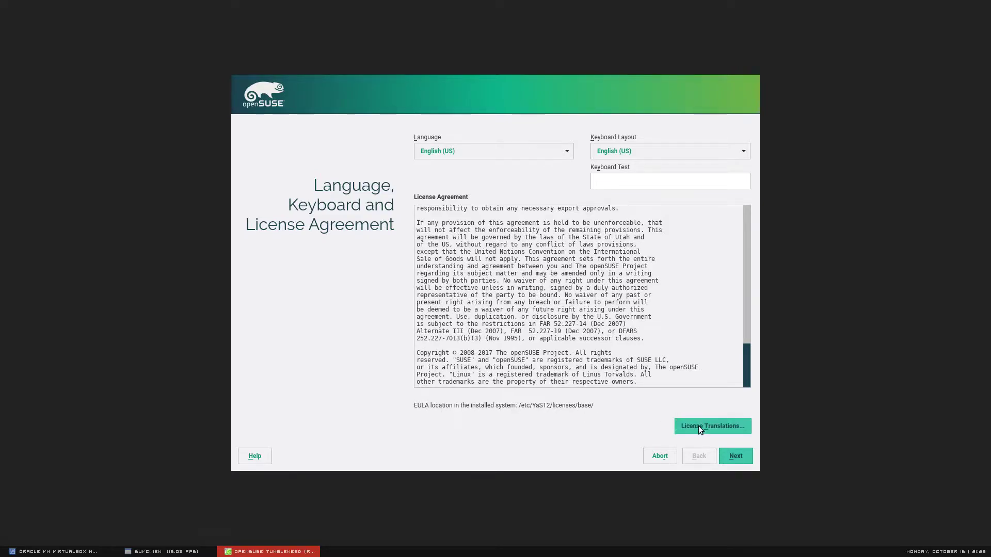
left_click(742, 457)
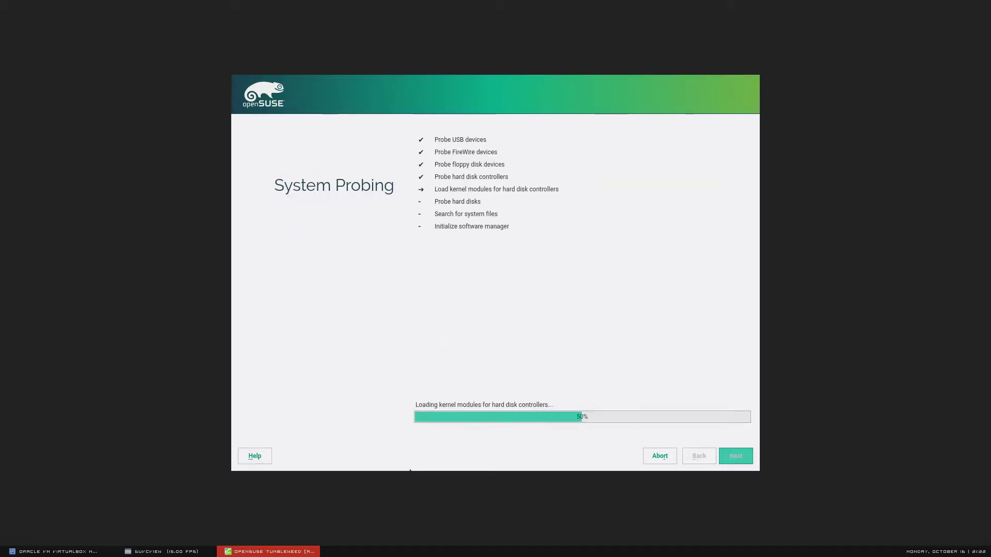
left_click(160, 551)
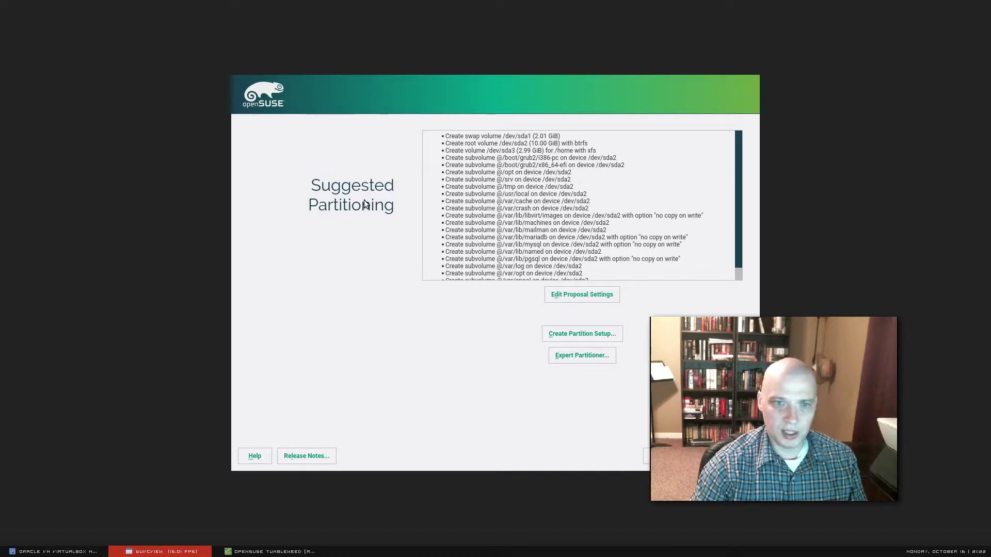
- Review the suggested partitioning with its swap, btrfs root and xfs home volumes, and accept the proposal
left_click(736, 168)
left_click_drag(736, 168, 736, 95)
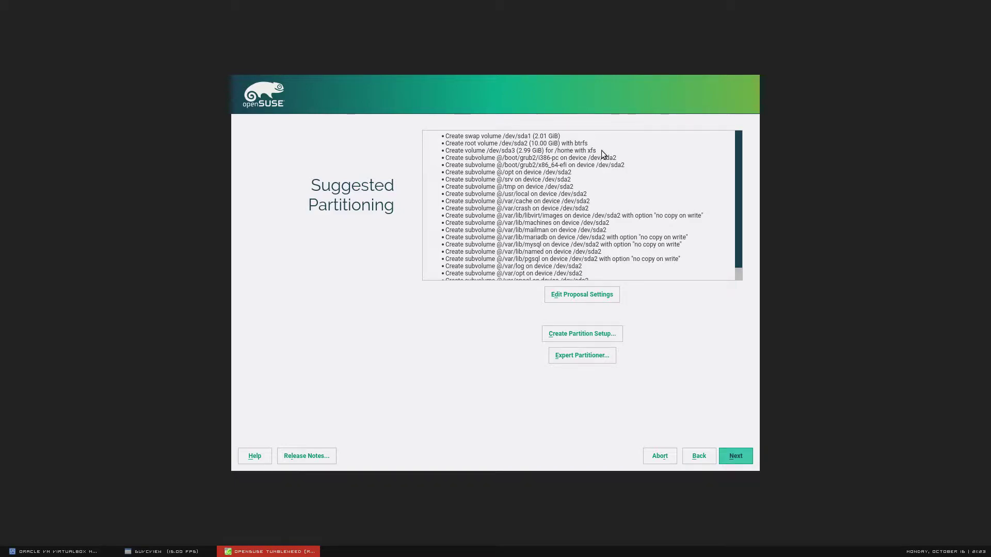
left_click(161, 551)
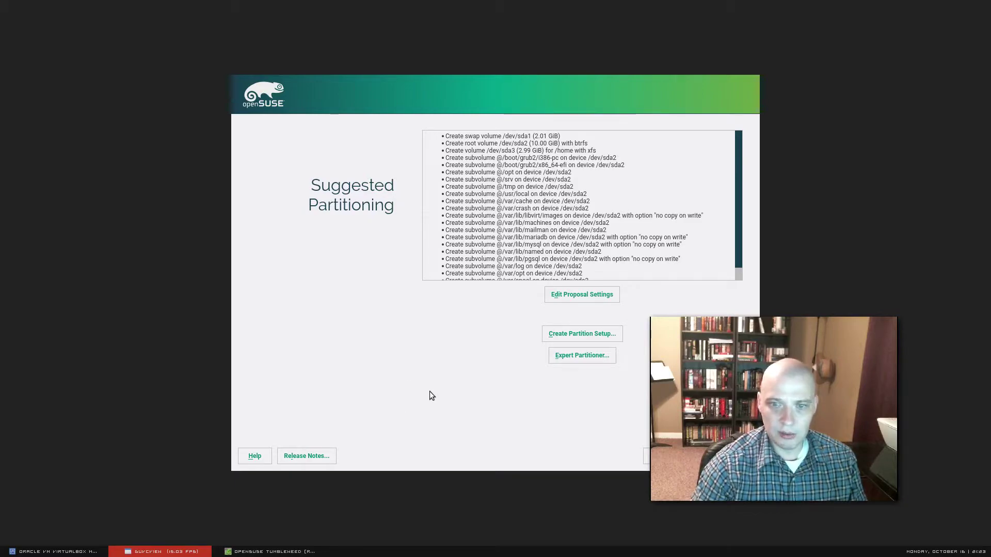
left_click(460, 403)
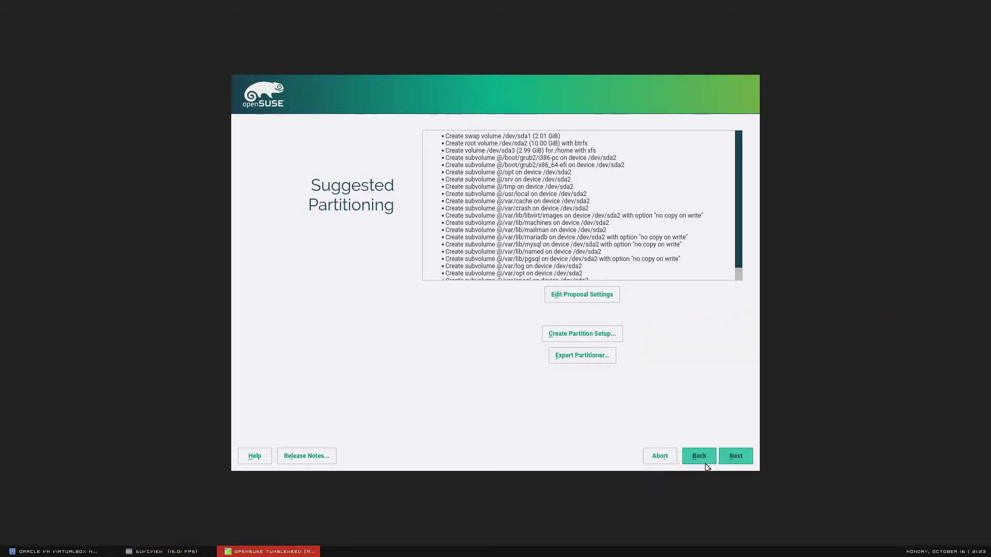
left_click(741, 456)
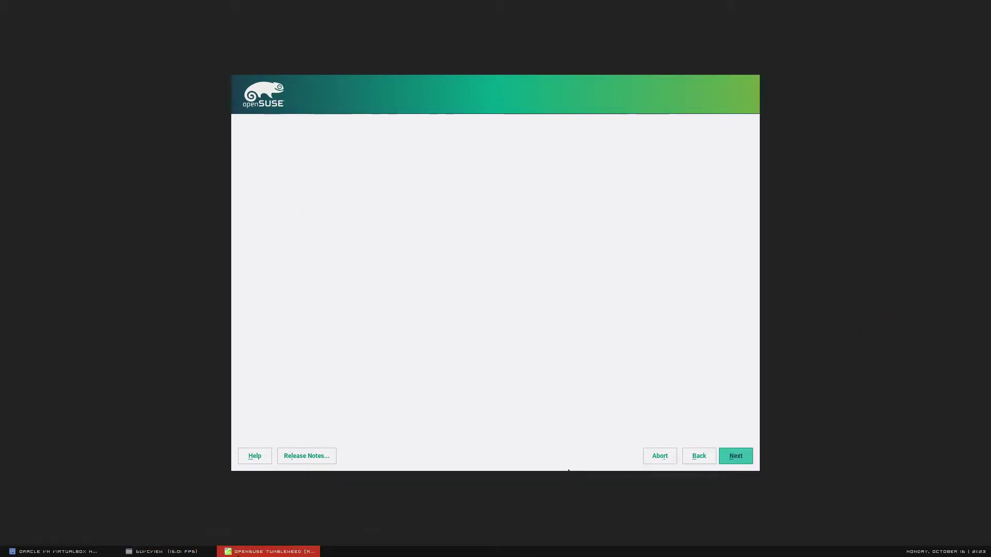
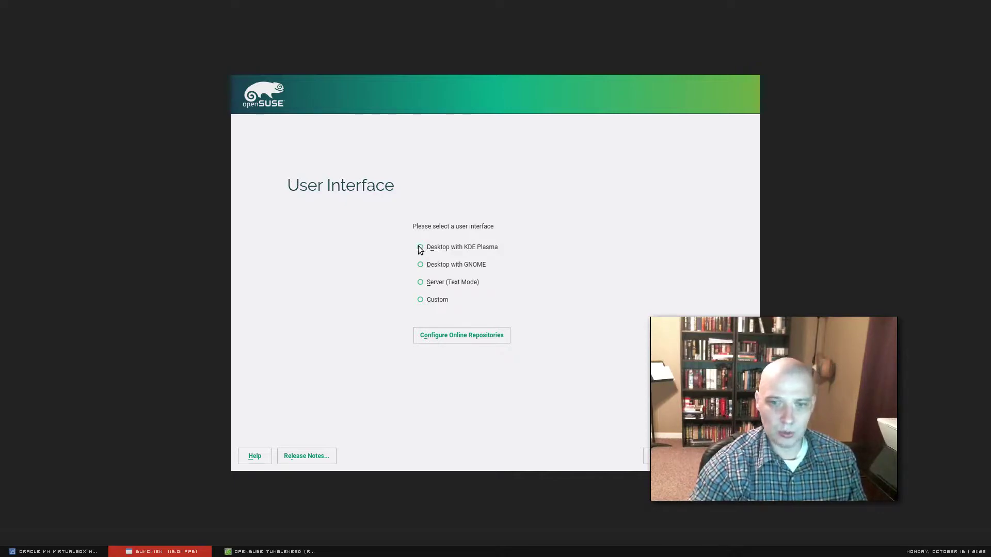
- Choose Desktop with KDE Plasma as the user interface and continue to the local user setup
left_click(420, 248)
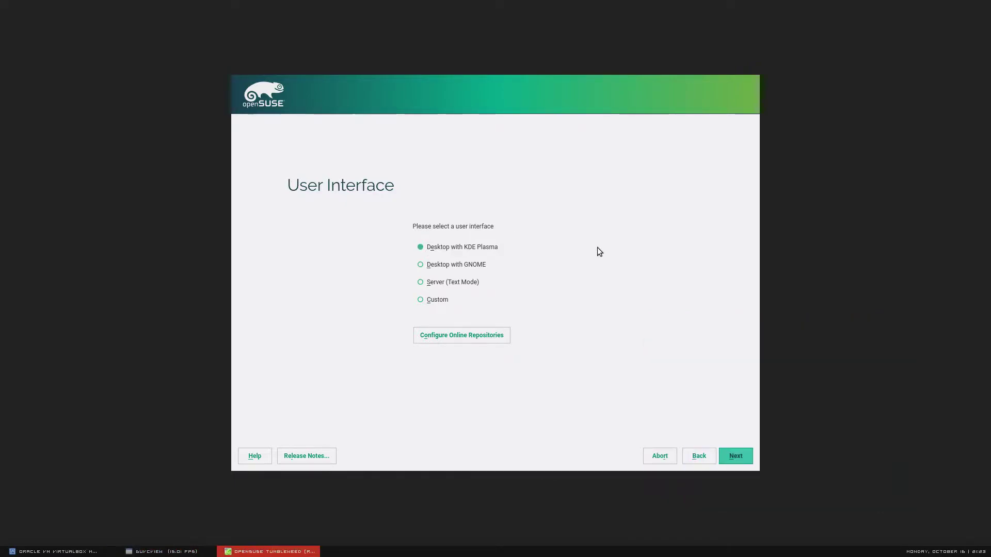
left_click(737, 461)
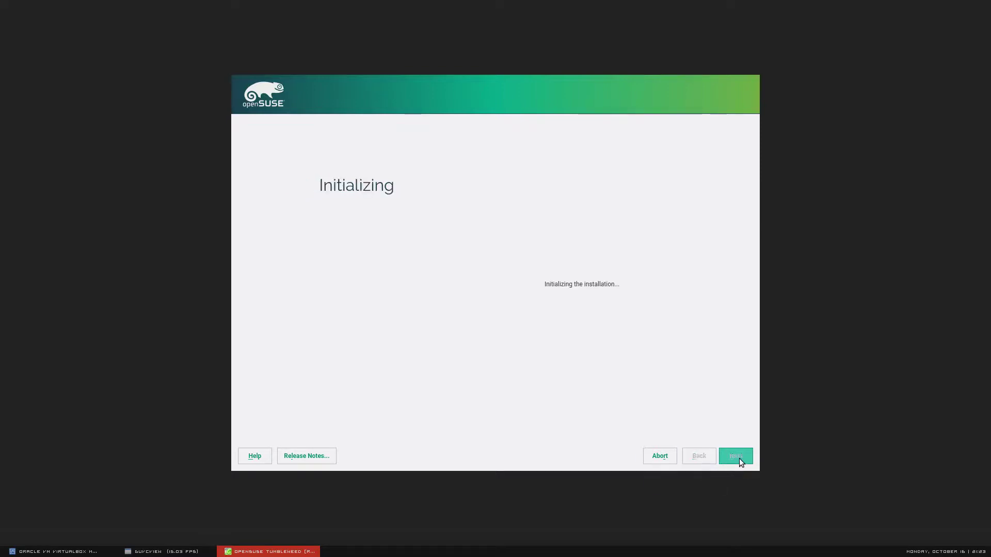
left_click(194, 551)
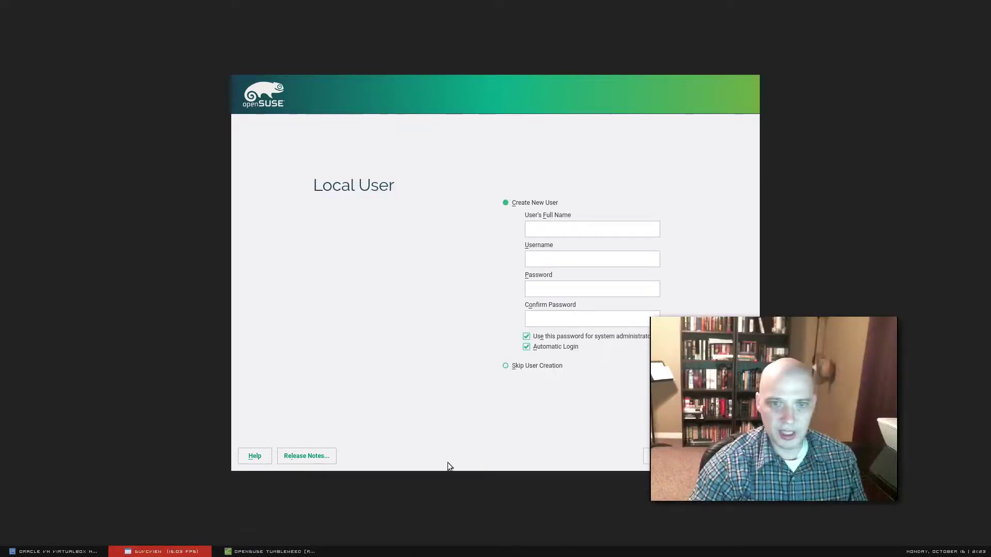
- Create a local user with full name opensuse, enter and confirm the account password, and accept it despite its simplicity
left_click(562, 230)
type("opensuse")
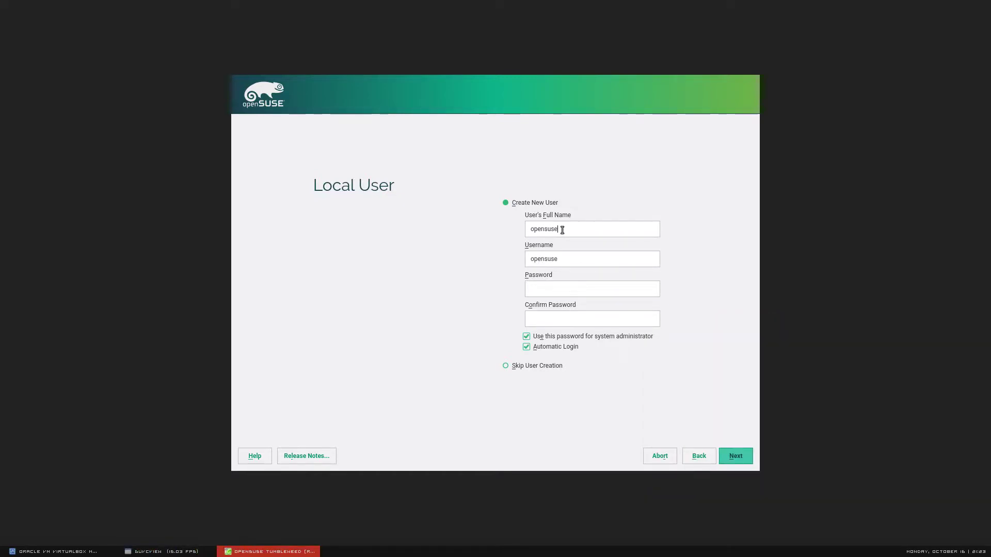
left_click(593, 289)
type("*******")
left_click(558, 320)
type("*******")
left_click(191, 551)
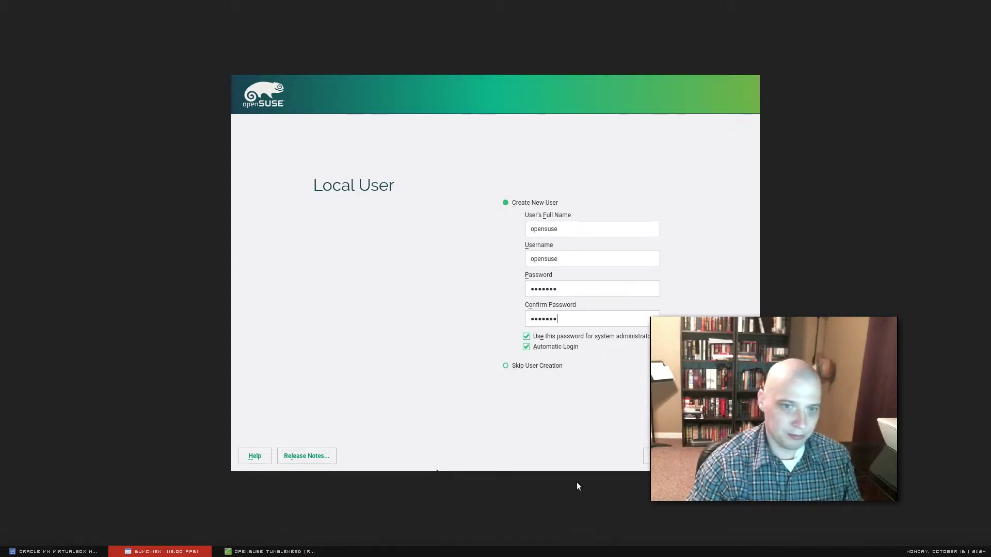
left_click(580, 451)
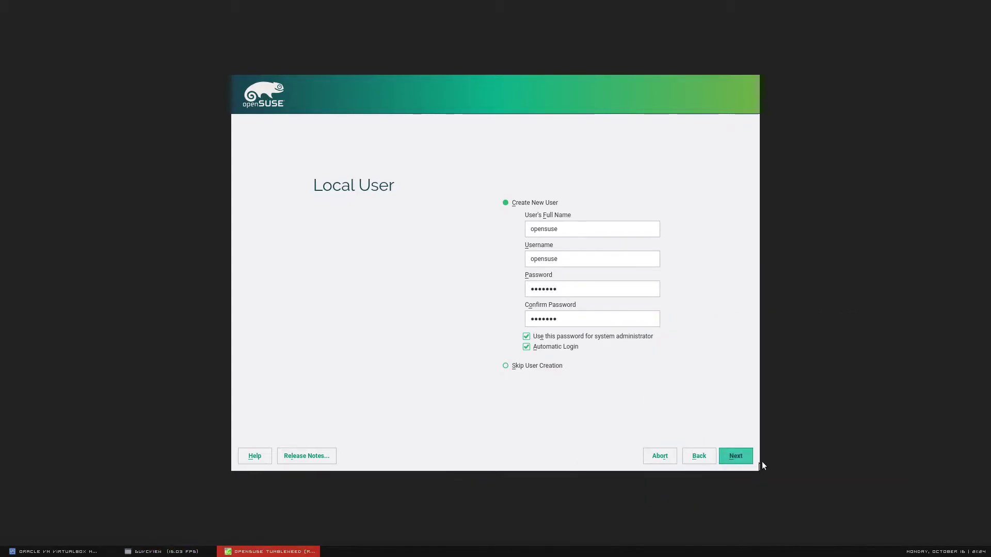
left_click(737, 457)
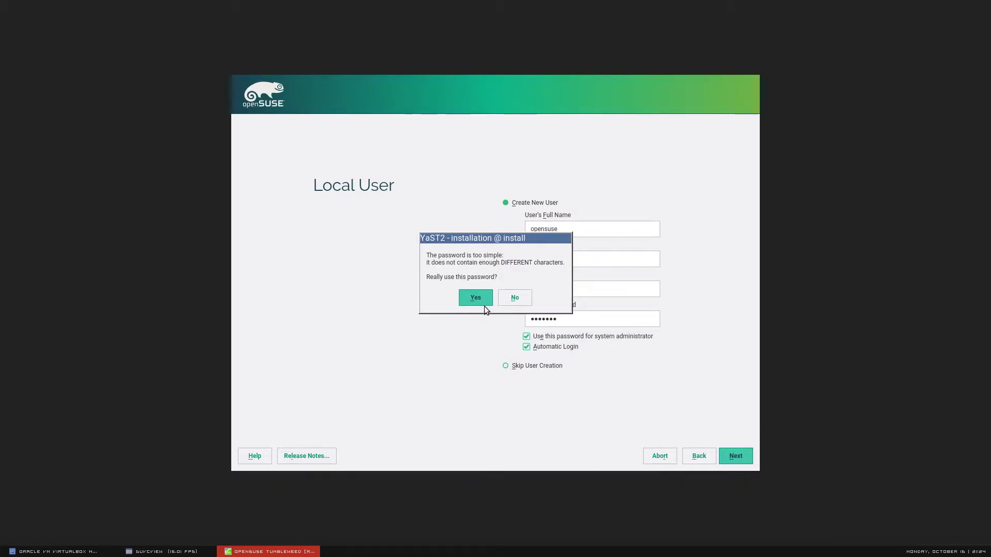
left_click(143, 553)
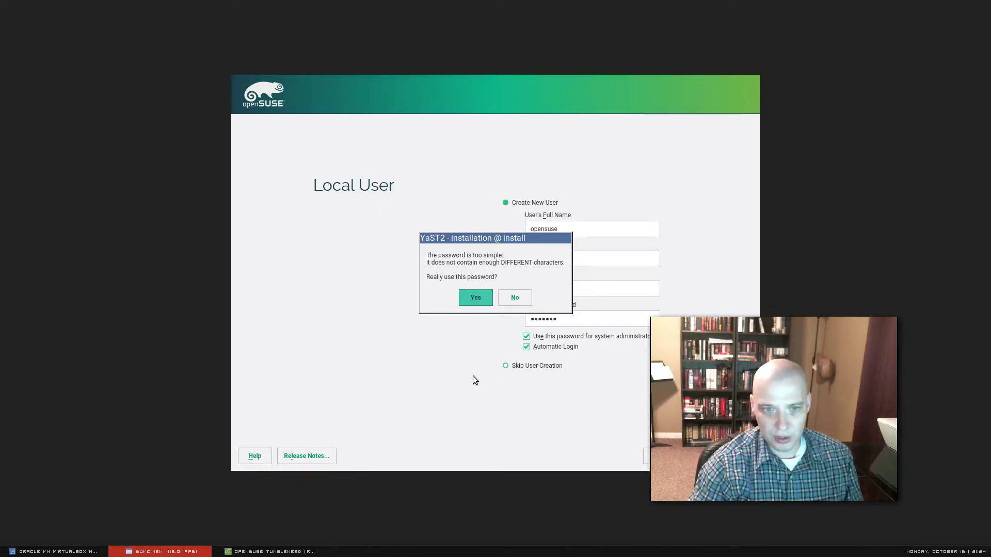
left_click(475, 297)
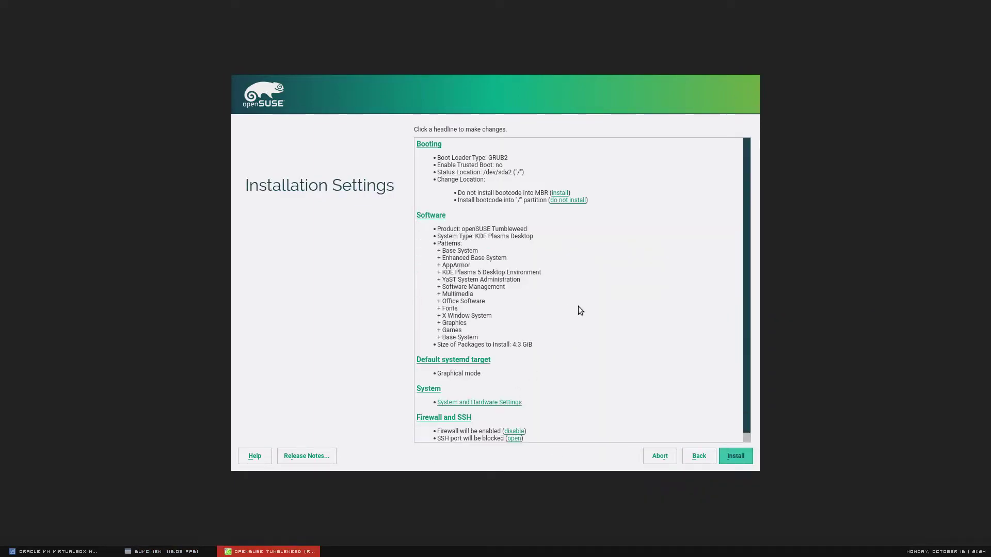
- Review the installation settings down to Firewall and SSH, then start and confirm the installation
left_click(160, 551)
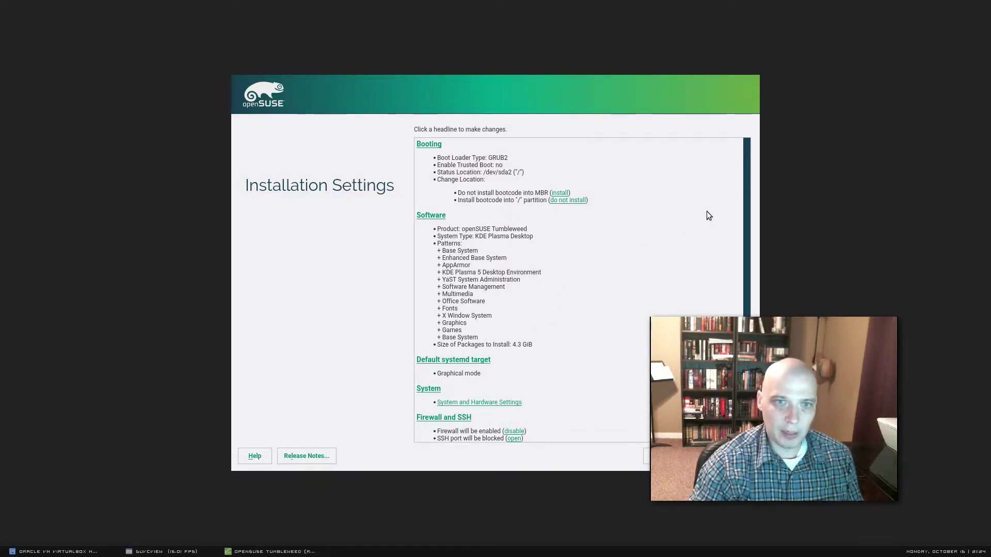
left_click(747, 170)
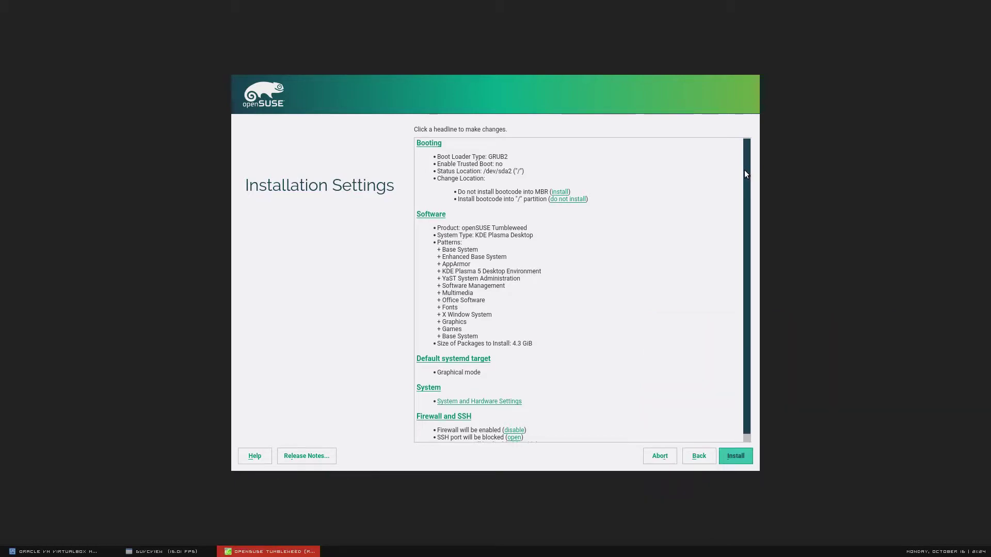
left_click_drag(747, 174, 748, 240)
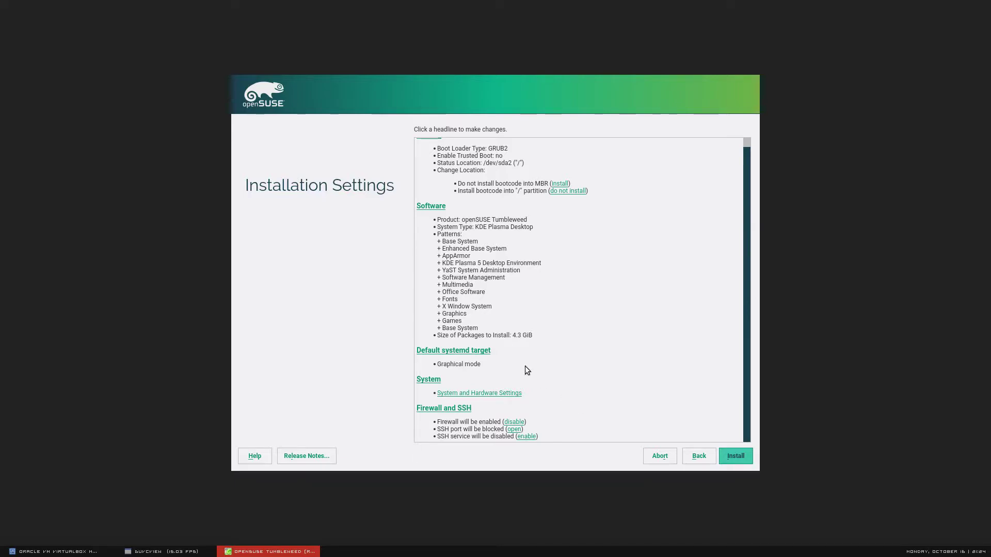
left_click(731, 456)
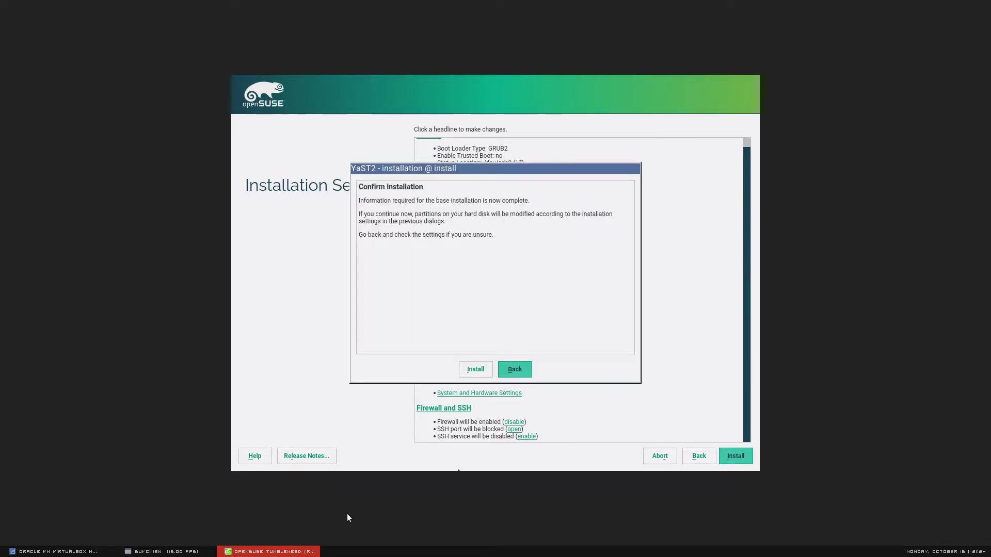
left_click(478, 365)
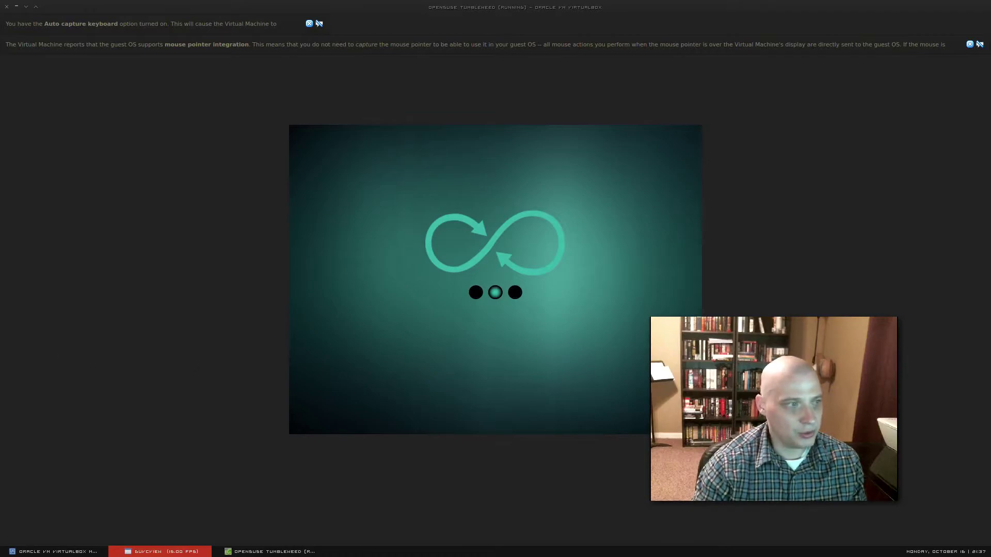
- Switch the running openSUSE Tumbleweed virtual machine to full-screen view
key("Control_R+f")
left_click(166, 551)
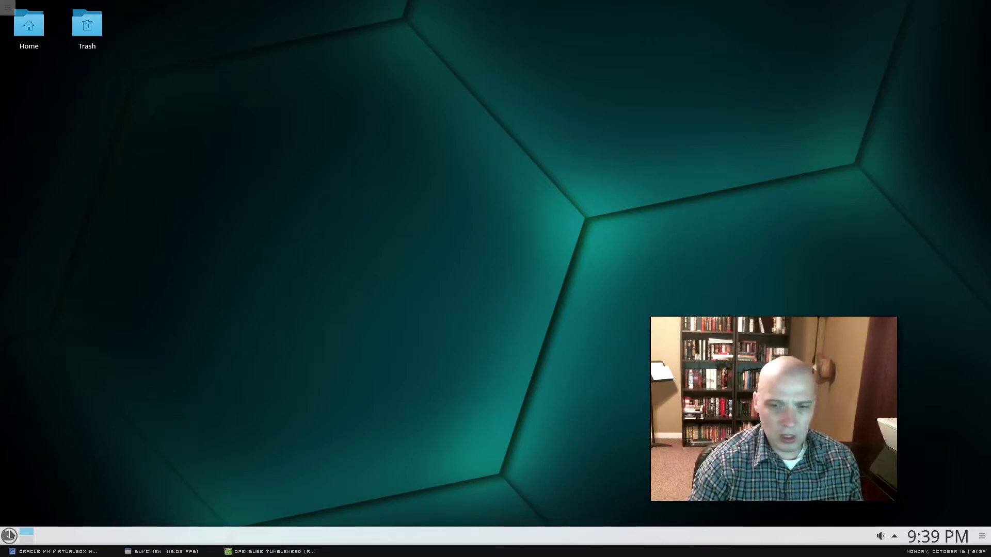
- Open the application launcher and look through the board, card and logic games in the Games category
left_click(9, 535)
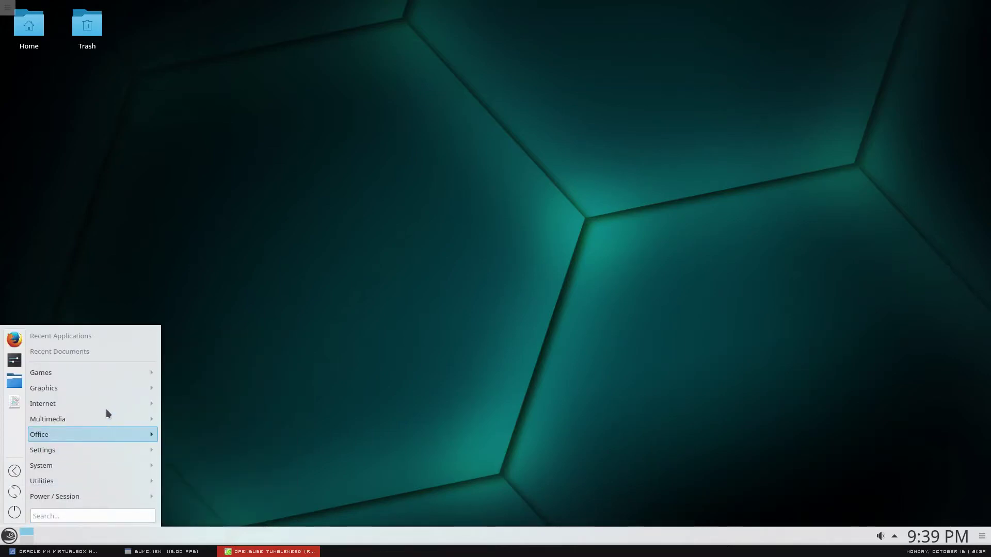
mouse_move(113, 373)
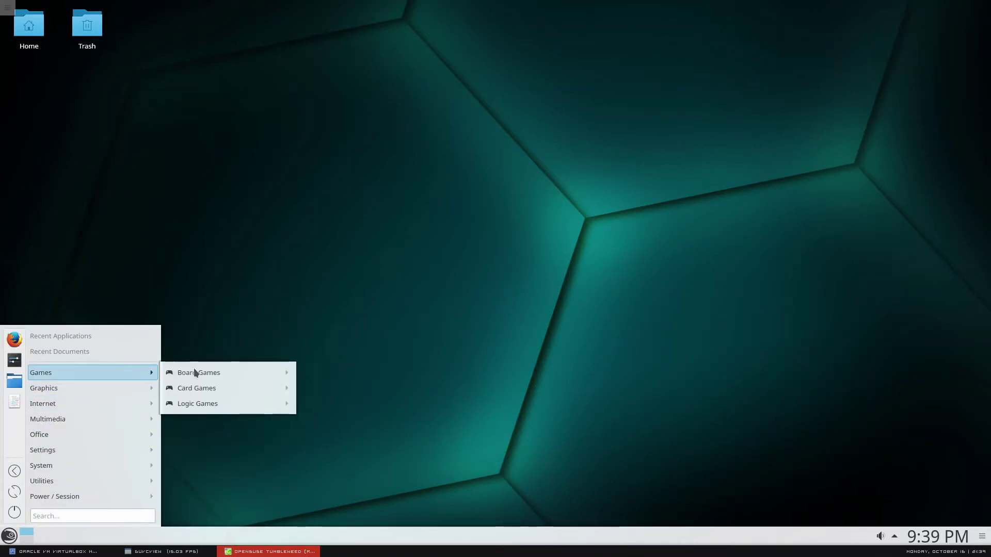
mouse_move(201, 367)
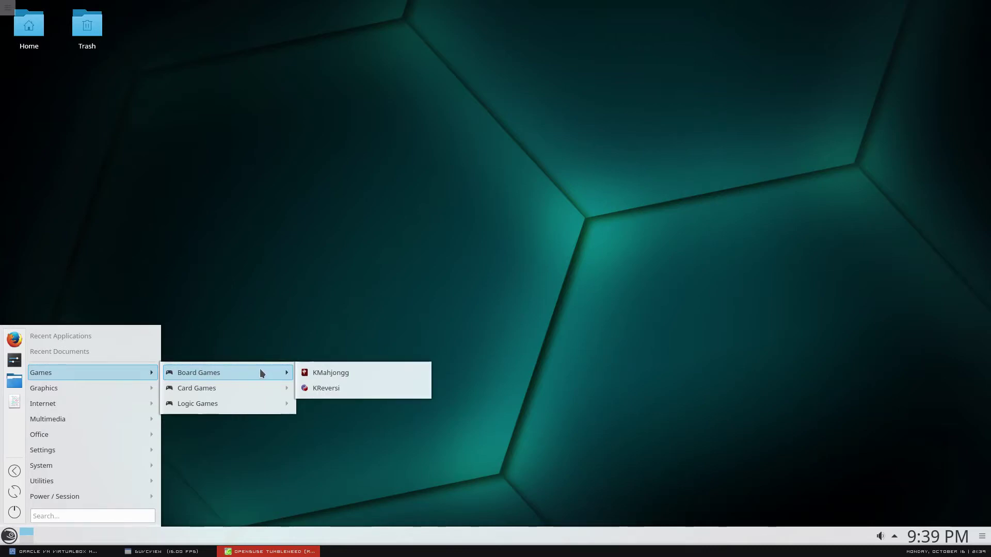
mouse_move(254, 385)
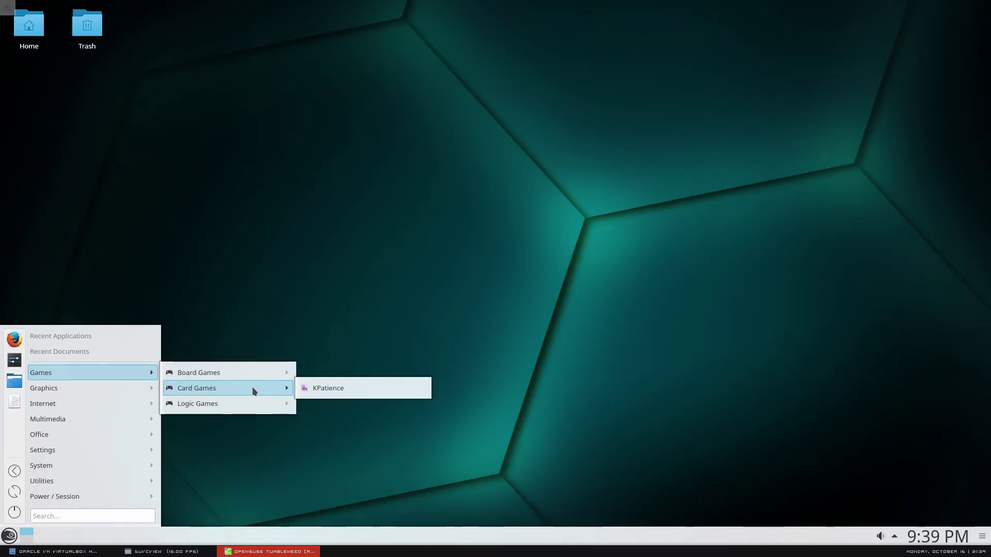
mouse_move(243, 407)
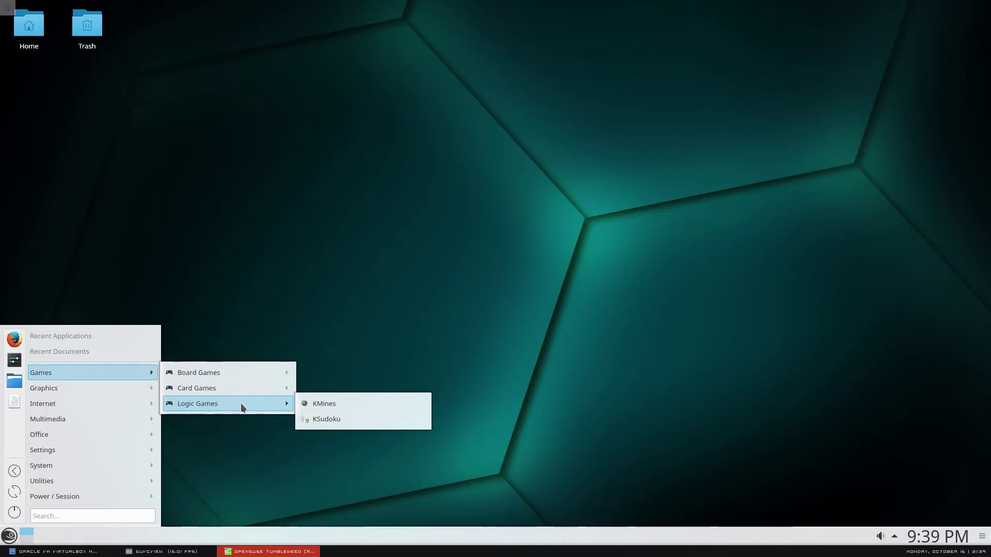
- Launch Okular from the Graphics applications, move its window toward the middle of the desktop, and close it
mouse_move(139, 388)
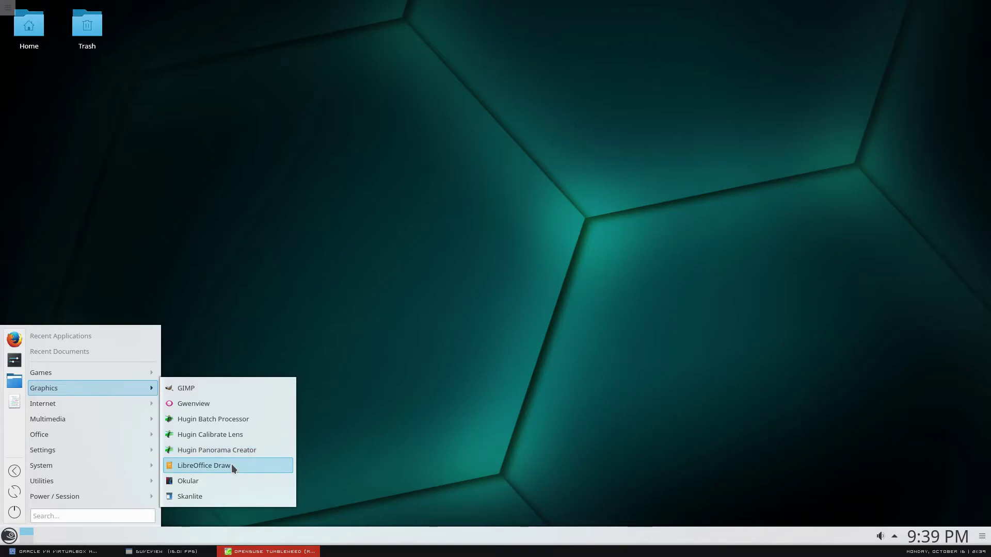
left_click(208, 482)
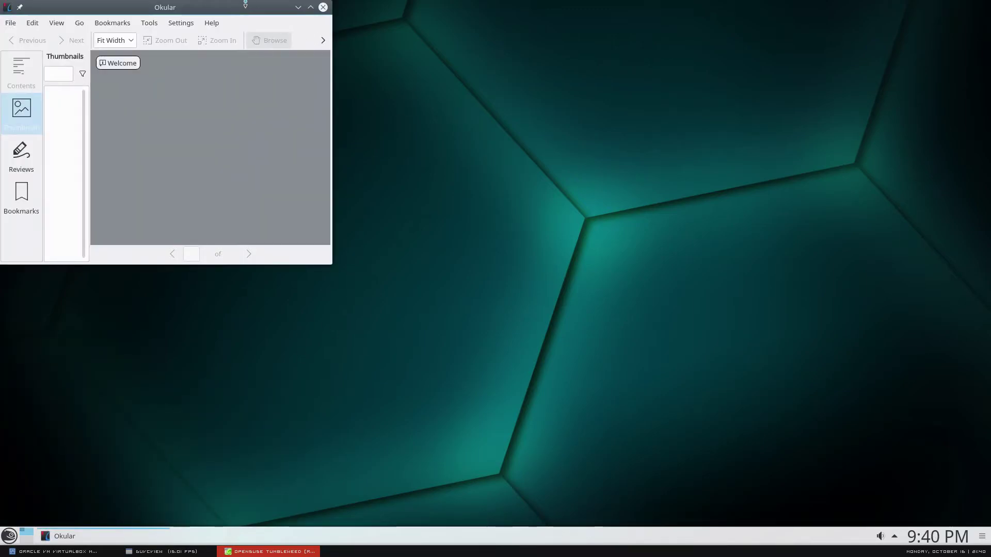
left_click_drag(232, 4, 415, 95)
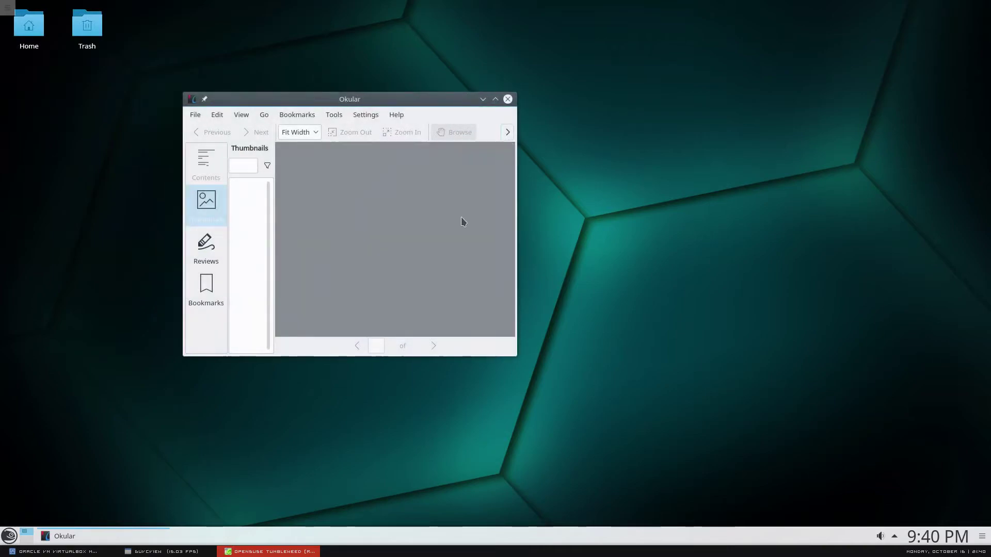
left_click(508, 99)
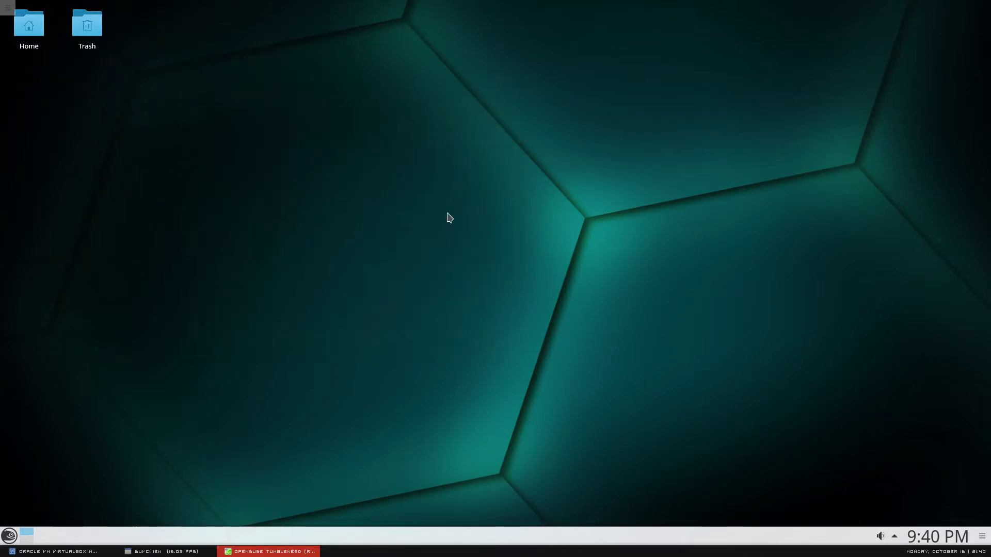
left_click(175, 551)
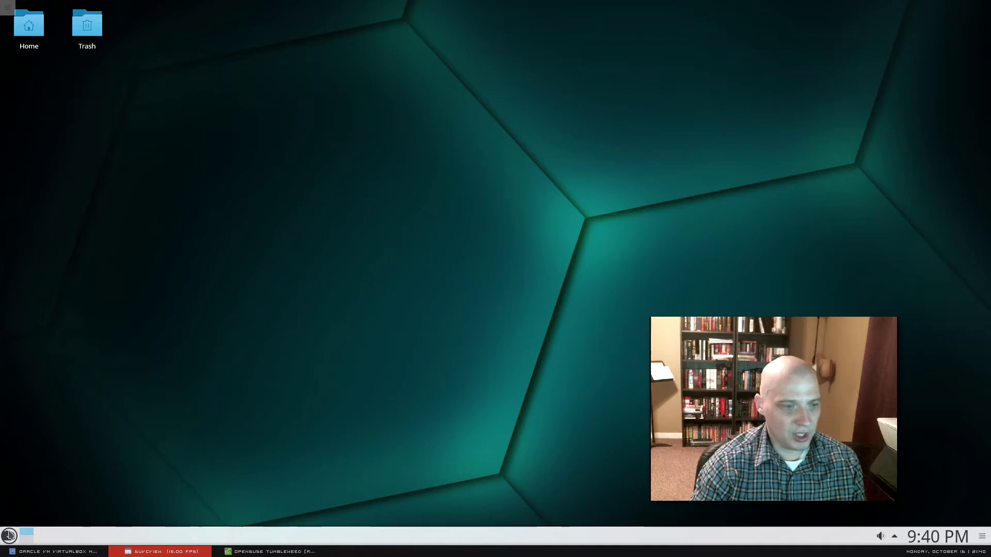
- Launch KTnef from the Internet applications and maximize its window
left_click(8, 536)
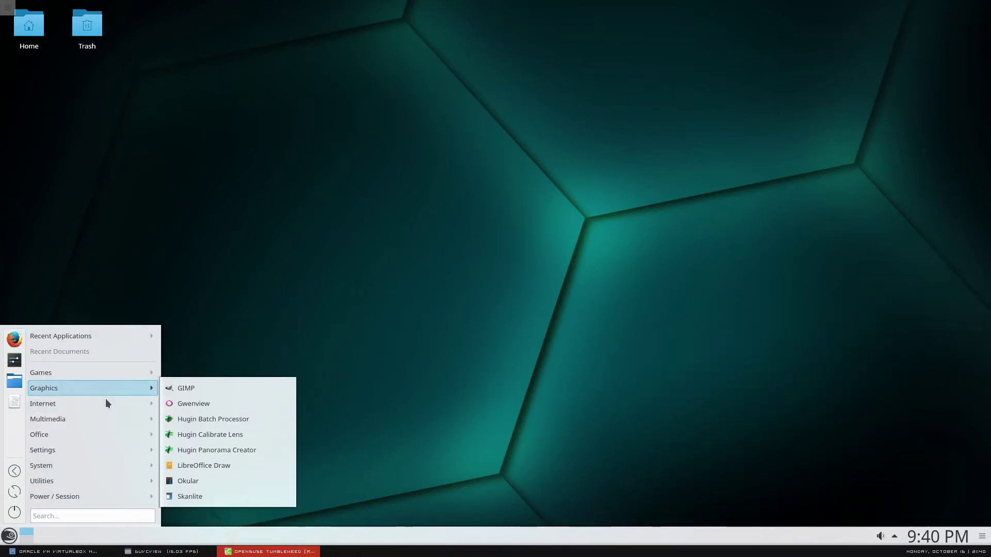
mouse_move(110, 403)
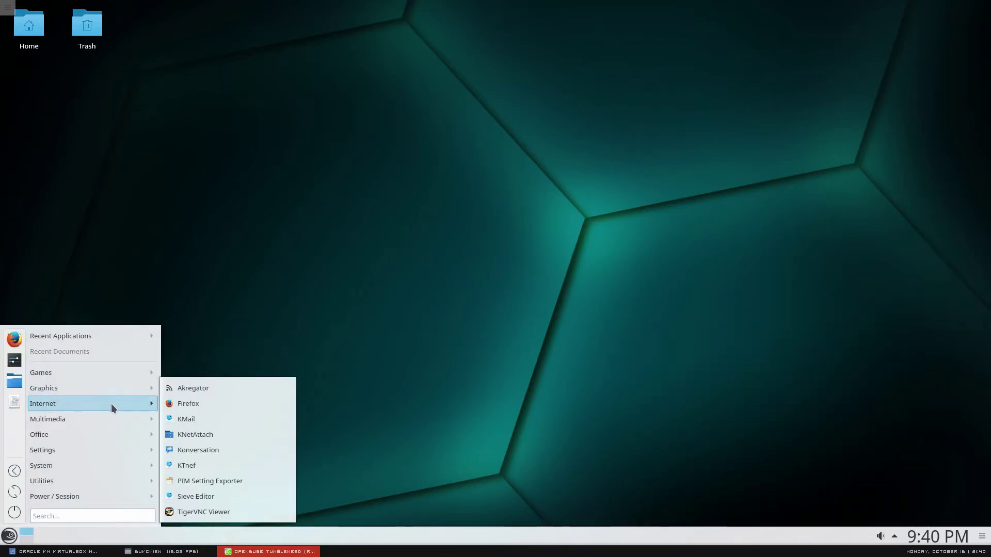
left_click(195, 466)
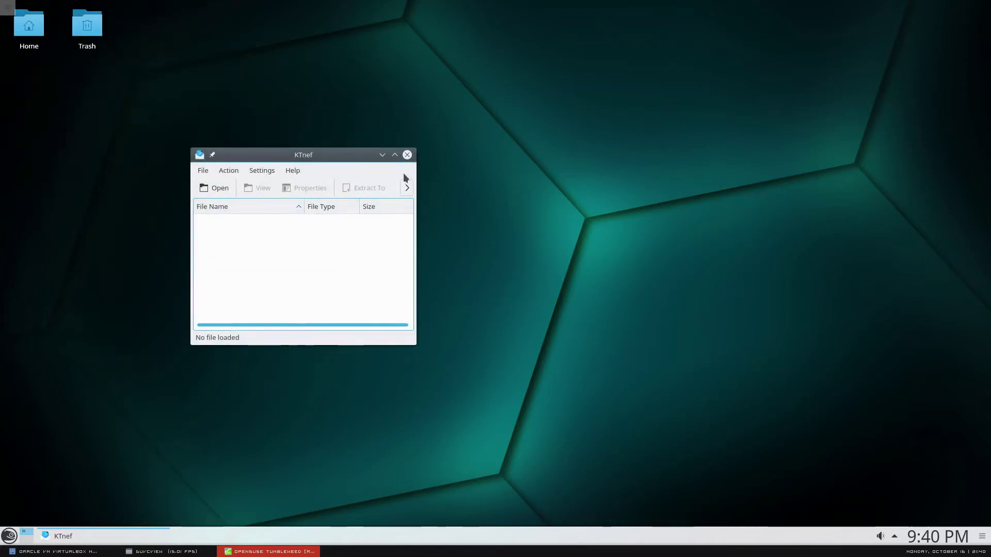
double_click(370, 157)
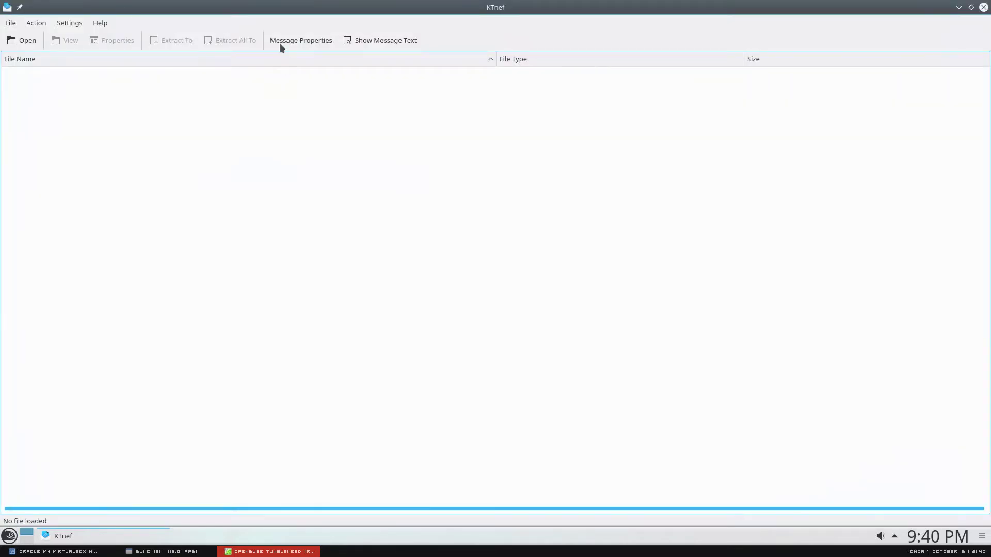
- View the About KTnef information, then close the dialog and KTnef itself
left_click(99, 23)
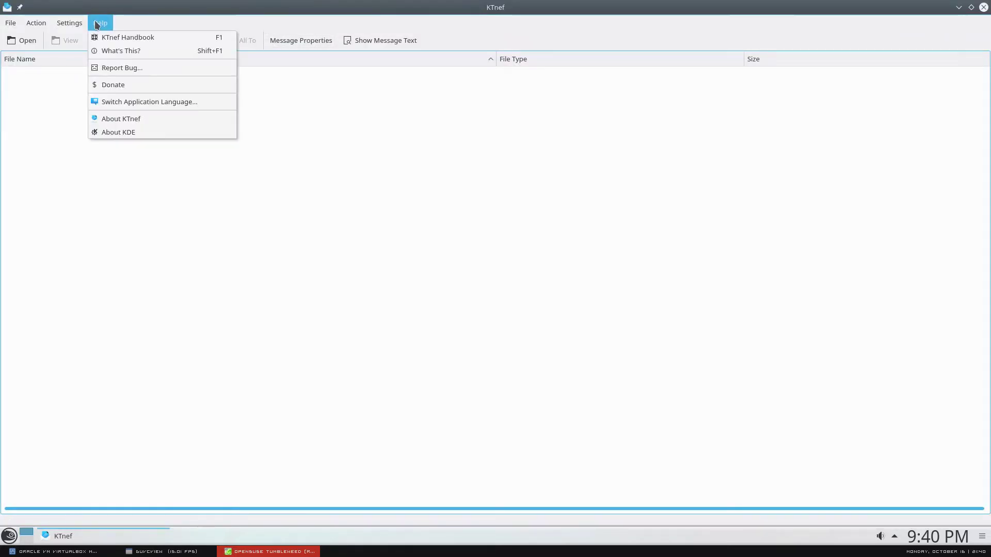
left_click(135, 119)
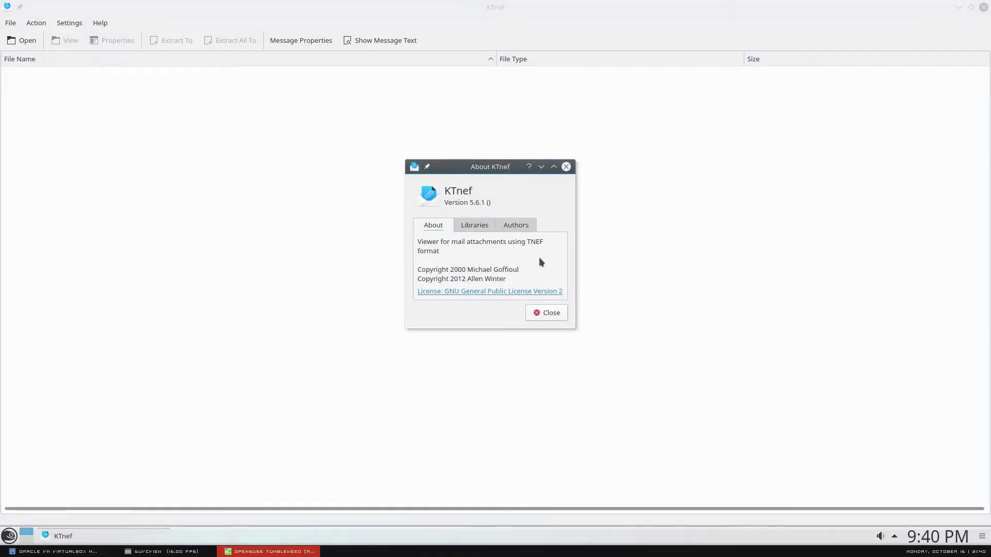
left_click(566, 167)
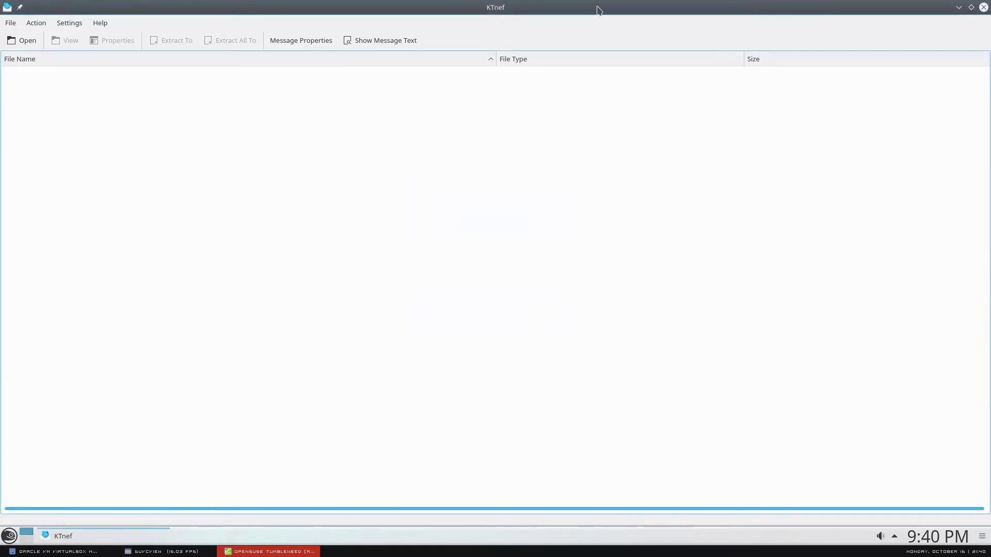
left_click(984, 8)
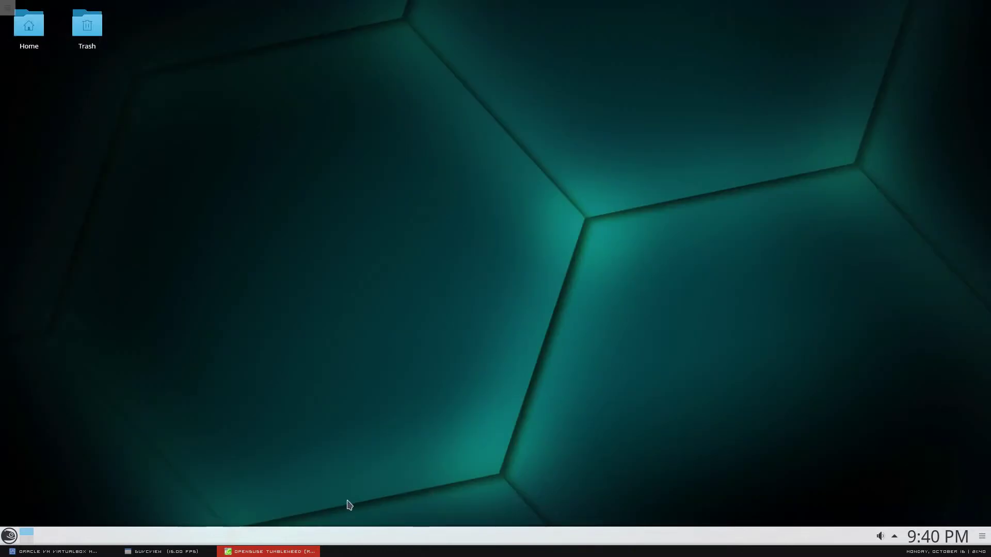
left_click(134, 552)
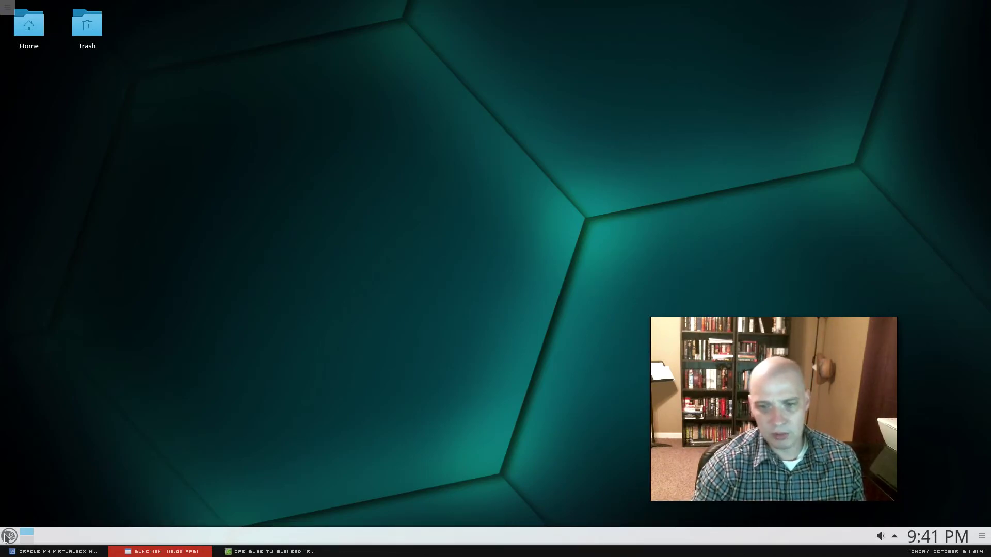
- Launch Dragon Player from the Multimedia applications, move its window toward the middle of the desktop, and close it
left_click(8, 537)
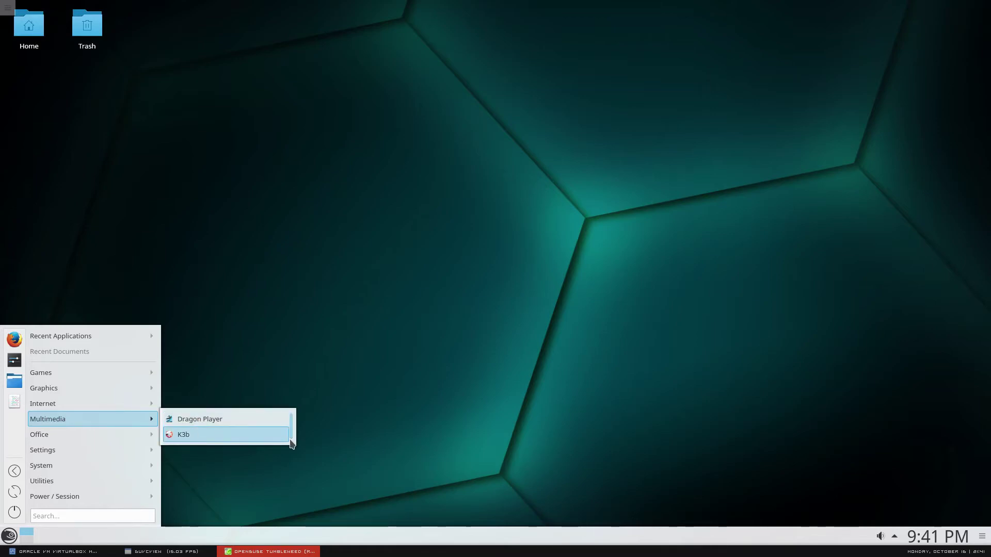
left_click(225, 422)
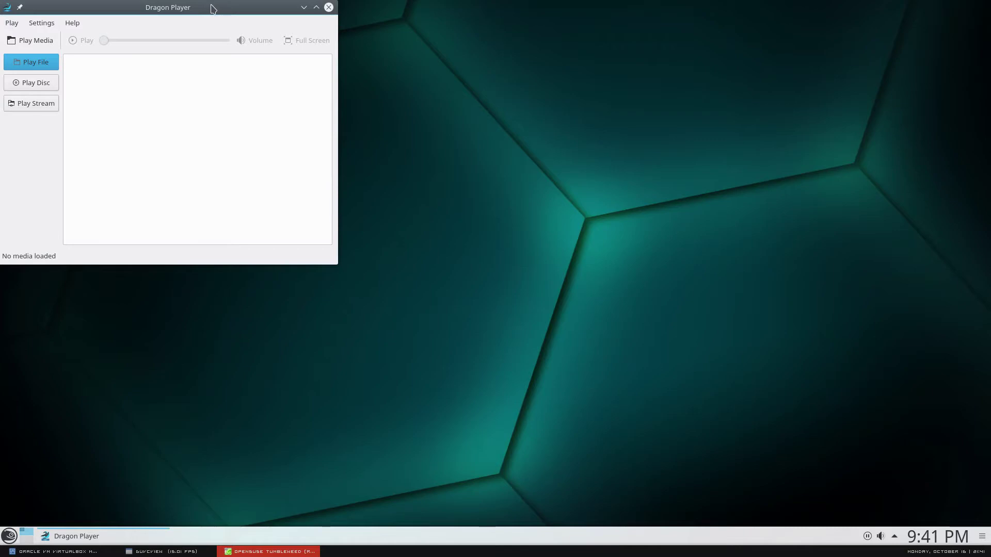
left_click_drag(215, 7, 437, 177)
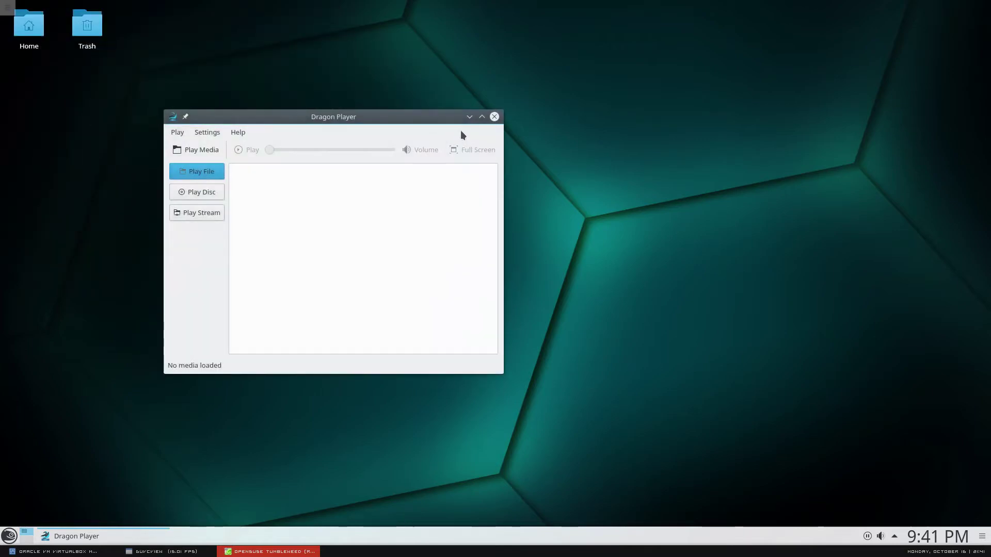
left_click(495, 117)
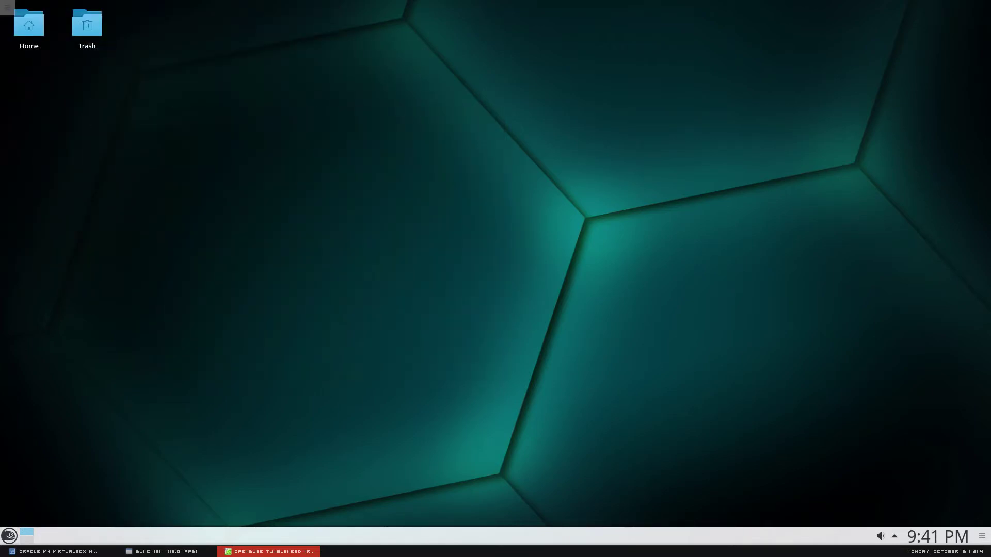
- Start YaST from the Settings applications and authorize it with the root password
left_click(10, 536)
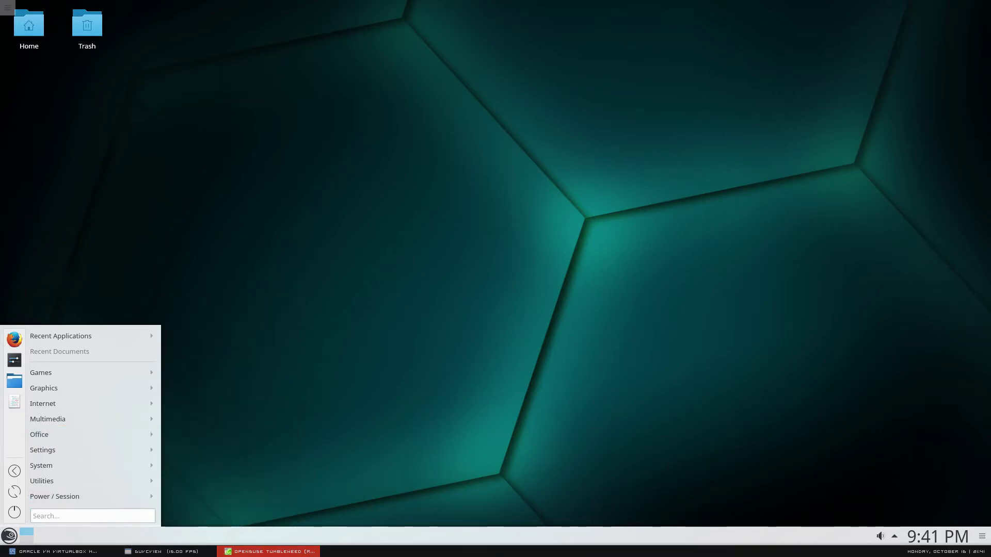
left_click(180, 552)
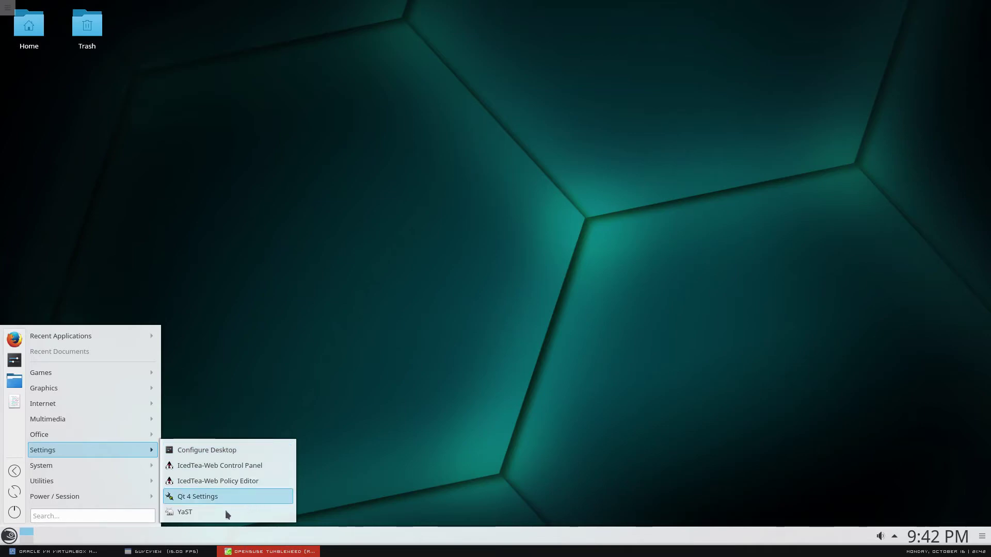
left_click(195, 514)
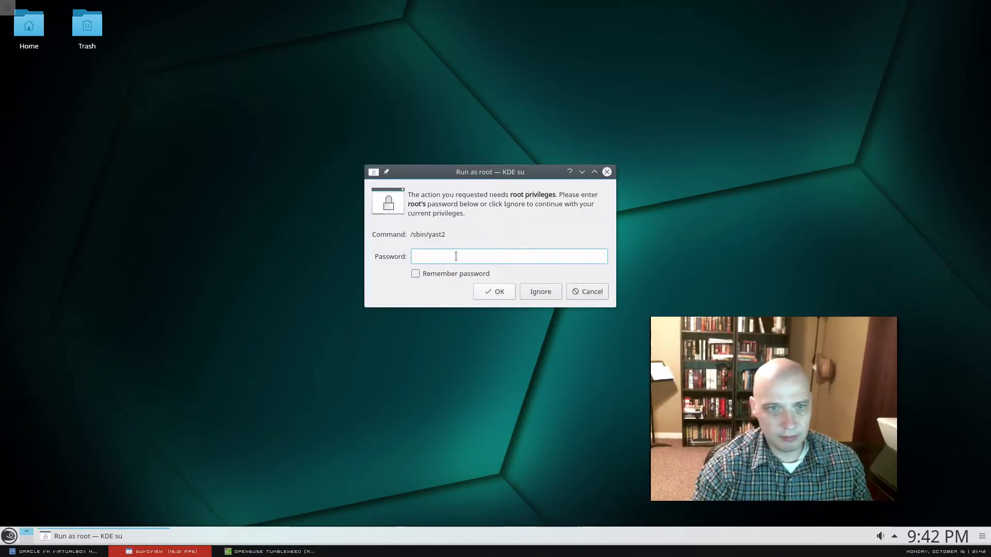
left_click(456, 256)
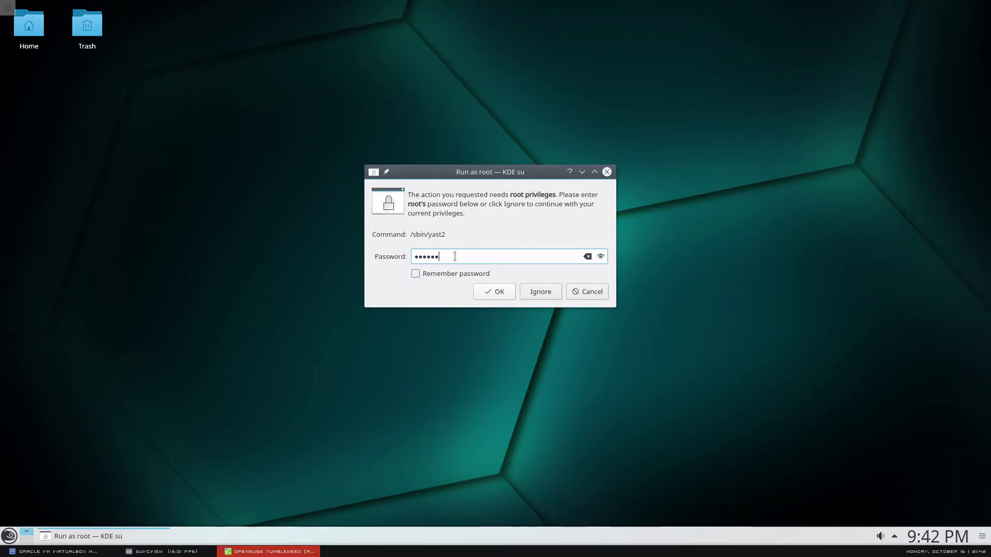
key("Return")
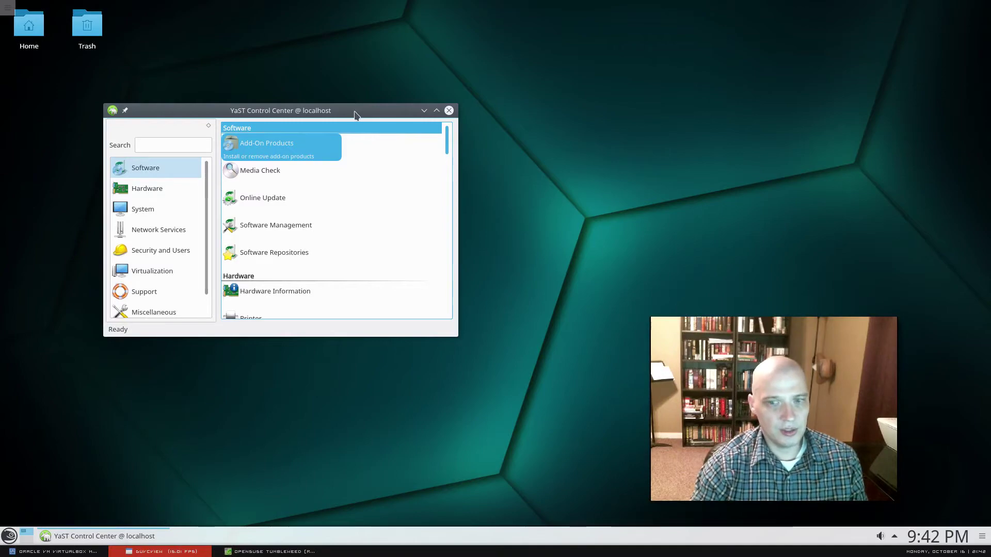
- Move and enlarge the YaST Control Center window, look over its software, hardware and system modules, and close it
left_click_drag(355, 115, 626, 78)
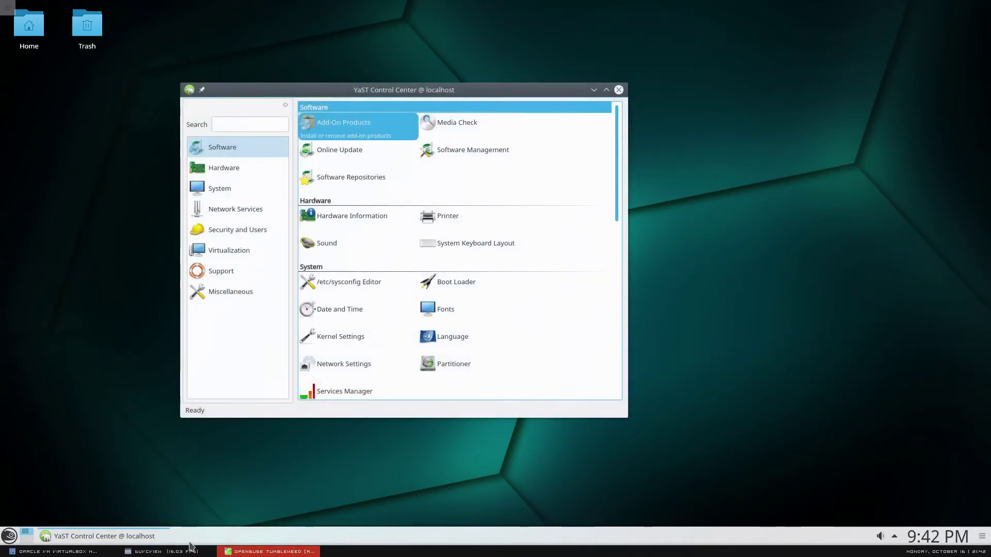
left_click(188, 550)
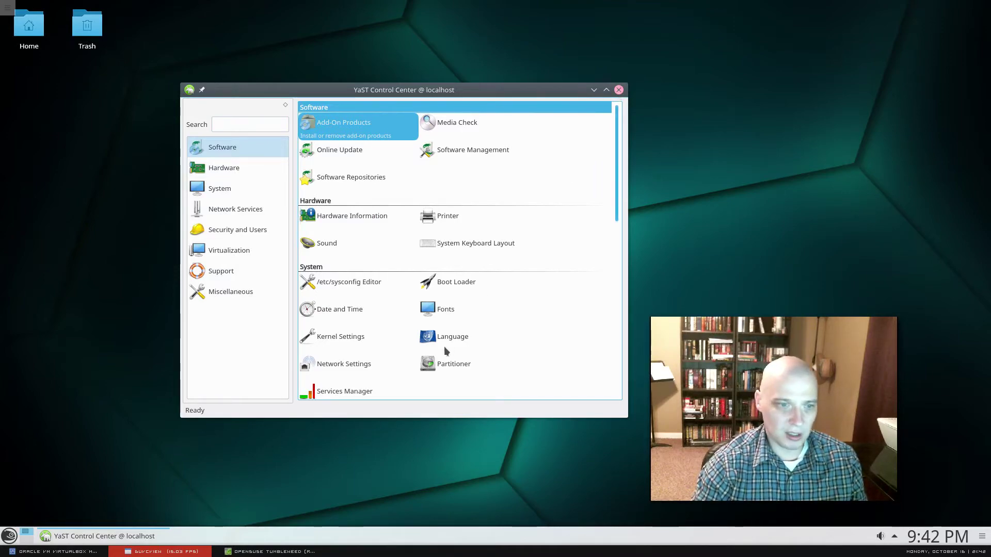
left_click(619, 90)
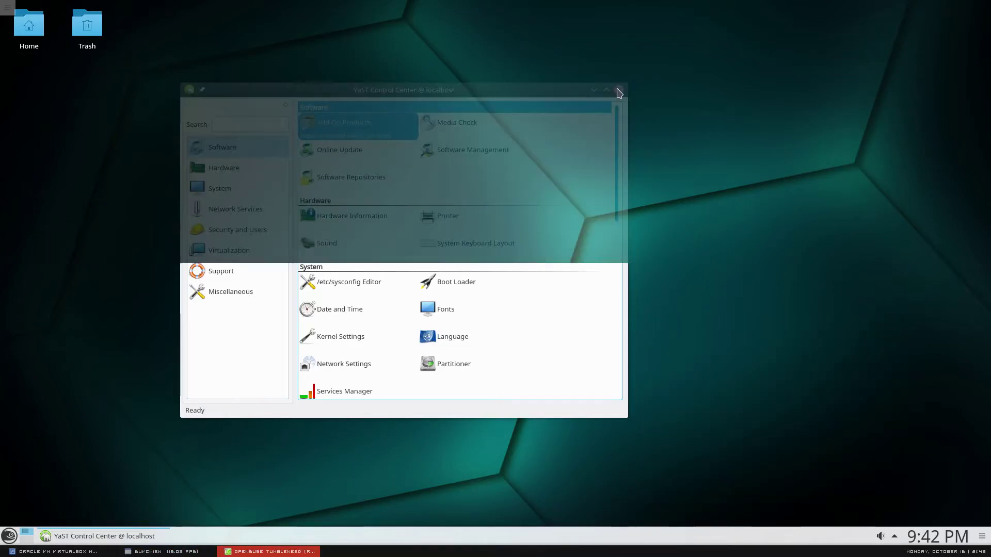
- Open the Dolphin file manager from the System applications and move its window toward the middle of the desktop
left_click(9, 536)
mouse_move(48, 451)
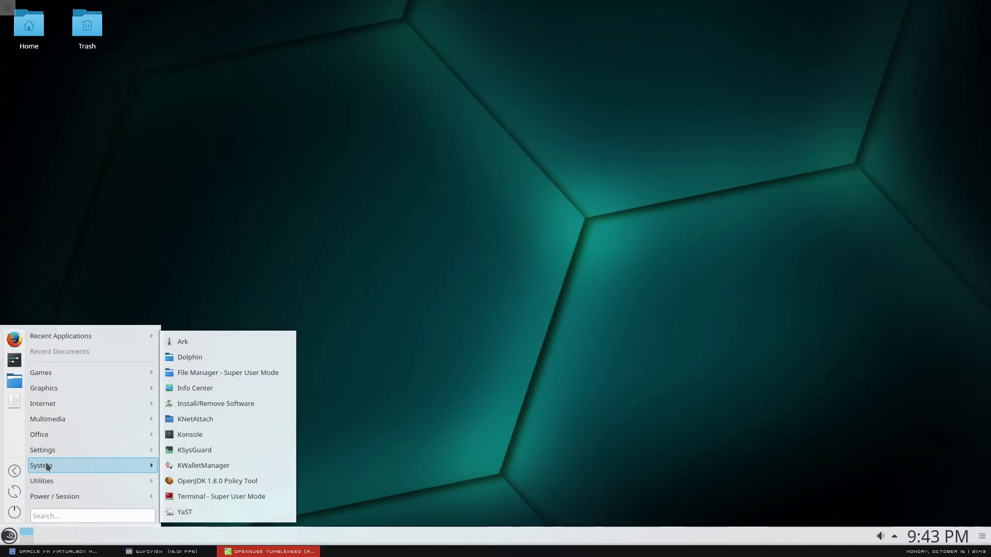
left_click(201, 357)
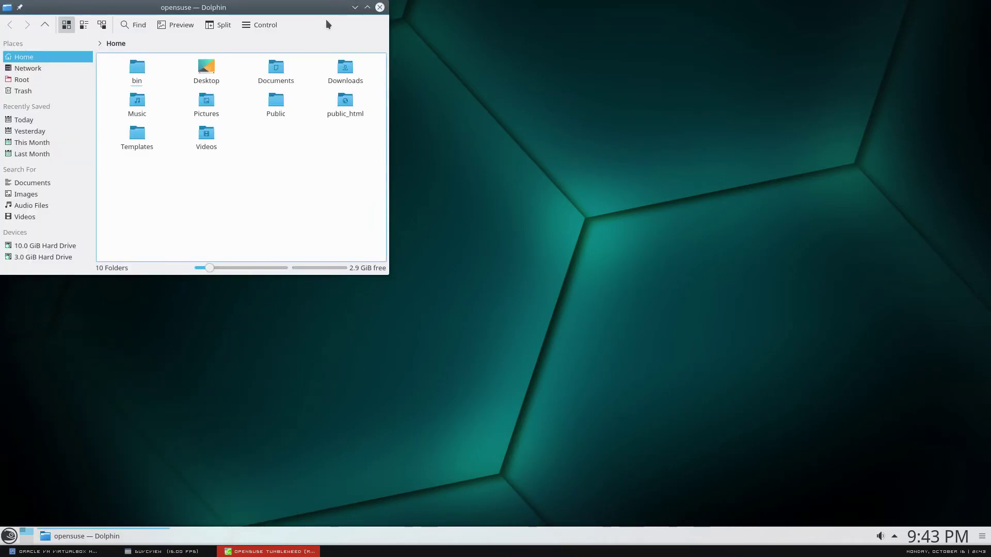
left_click_drag(326, 9, 438, 196)
left_click(155, 538)
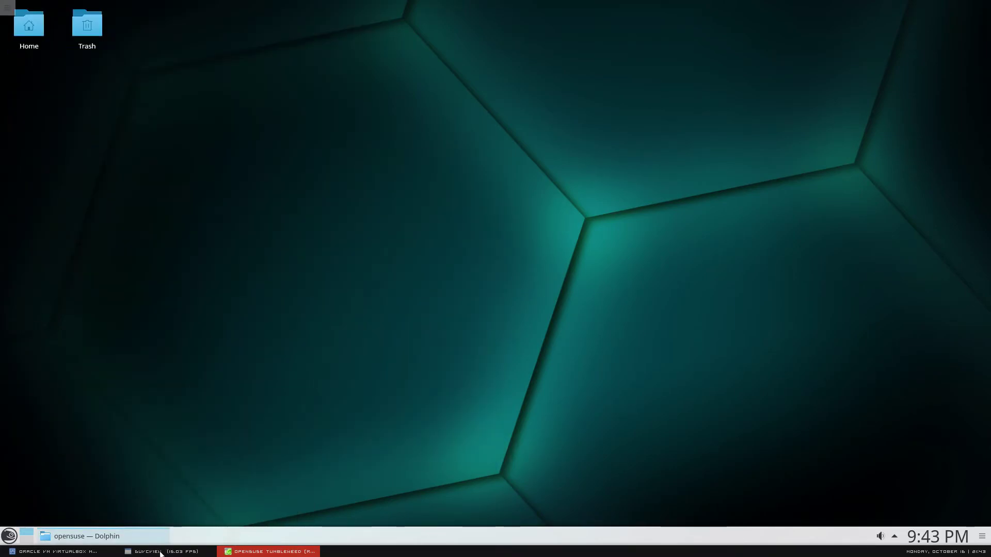
left_click(160, 552)
left_click(161, 552)
left_click(156, 542)
left_click(173, 553)
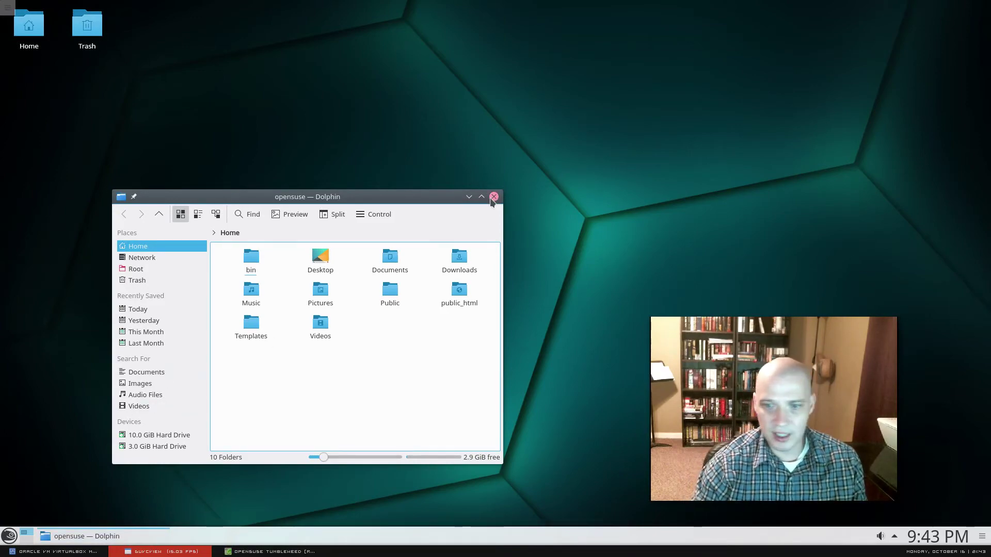
- Reposition the Dolphin window slightly, look over the Home folder, and close the file manager
left_click(418, 199)
left_click_drag(418, 199, 444, 186)
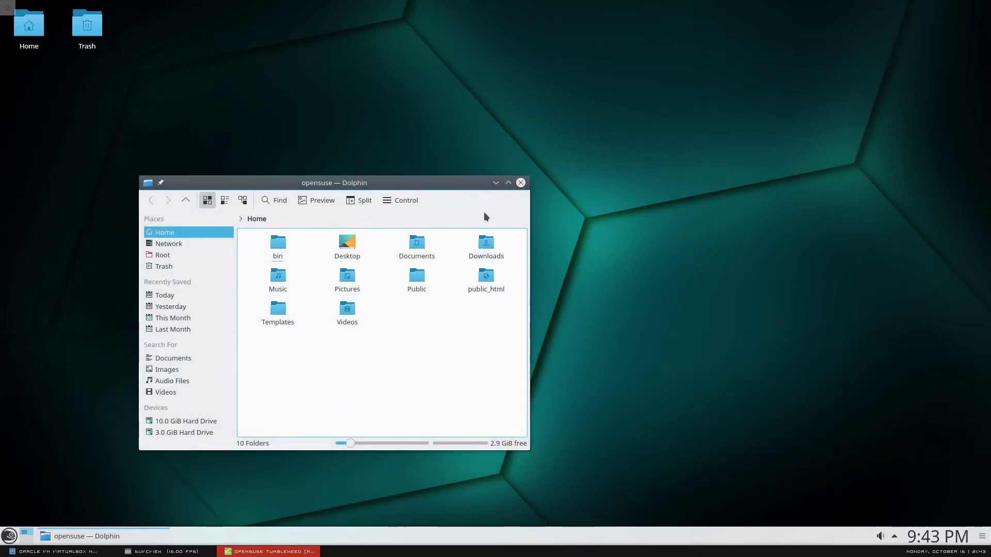
left_click(193, 552)
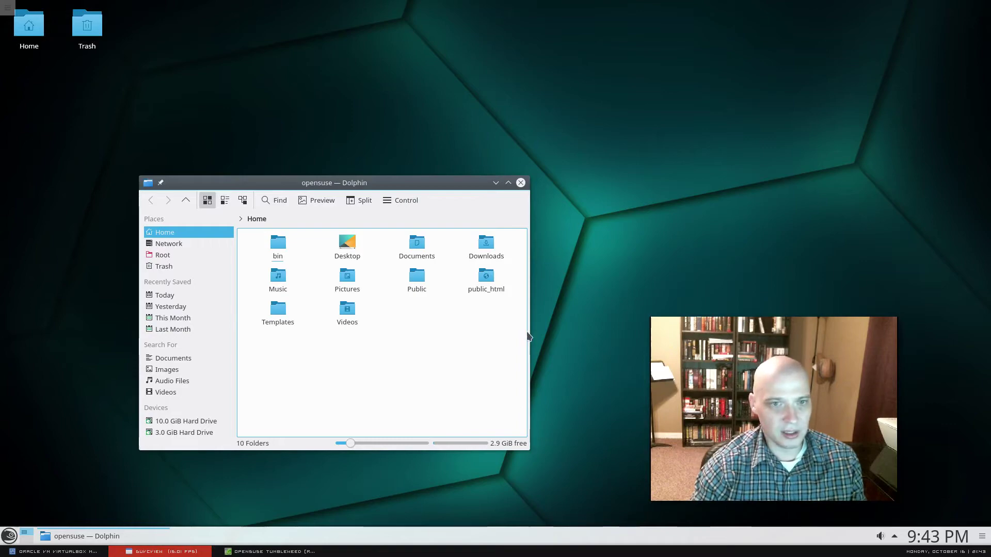
left_click(521, 183)
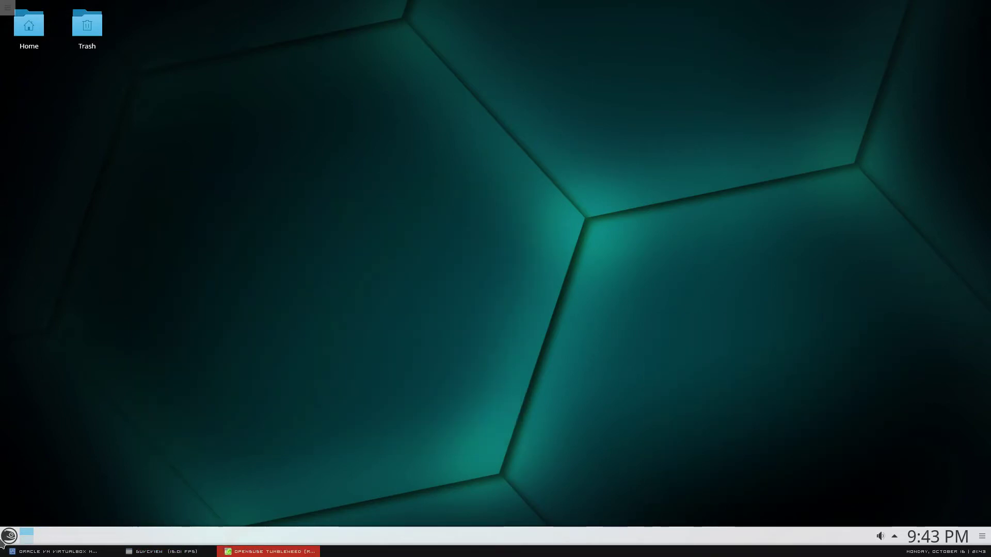
- Start Install/Remove Software from the System applications, authorize it with the root password, and close it after viewing the package search page
left_click(9, 537)
mouse_move(90, 483)
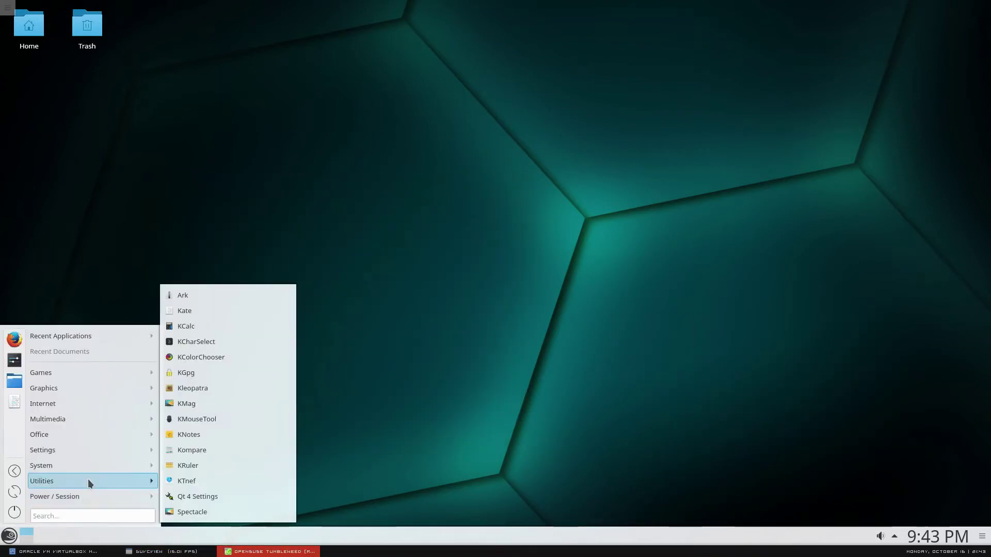
mouse_move(104, 467)
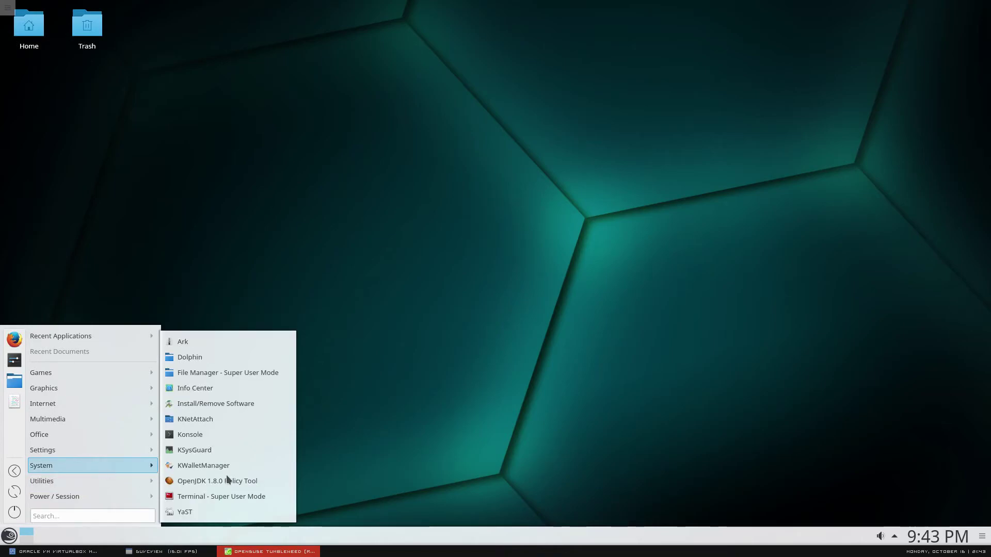
left_click(217, 402)
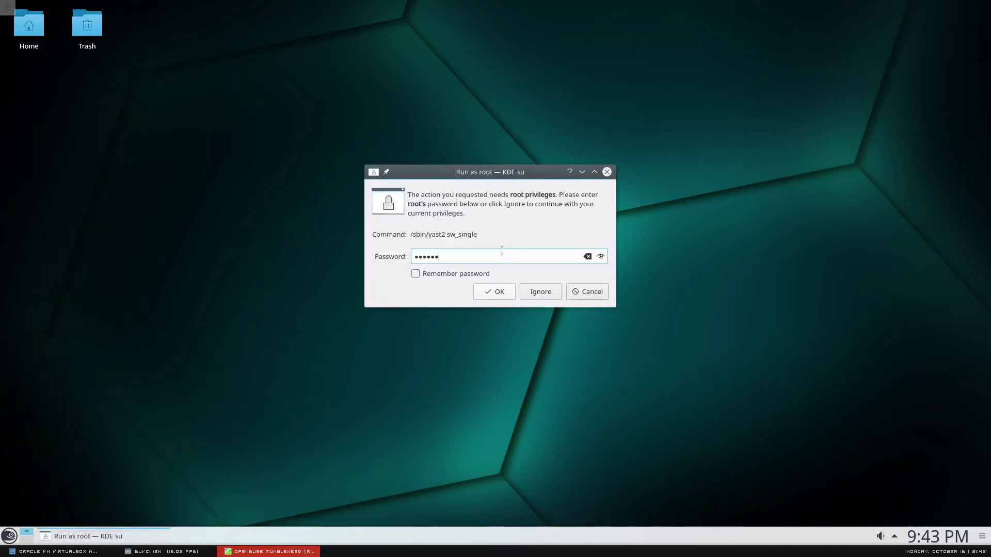
key("Return")
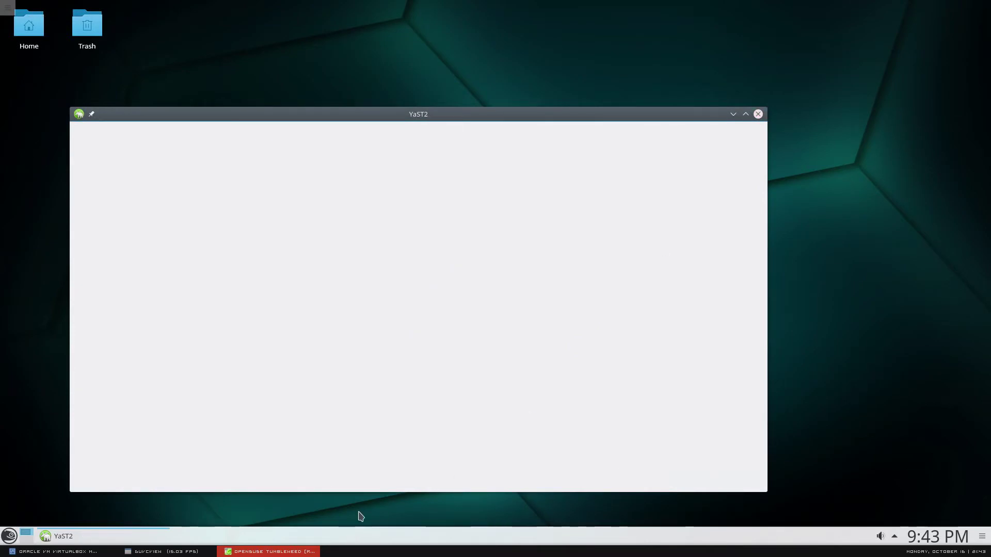
left_click(187, 552)
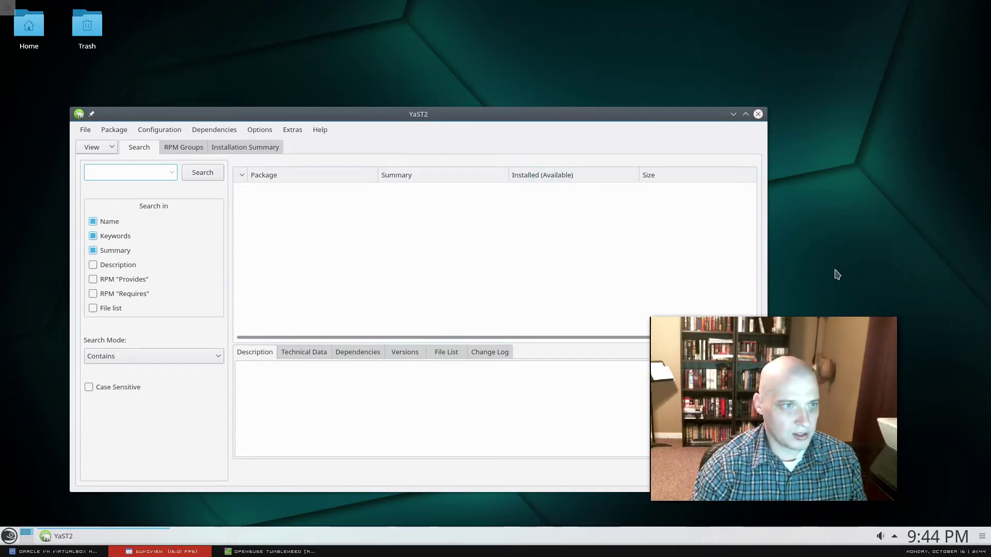
left_click(757, 115)
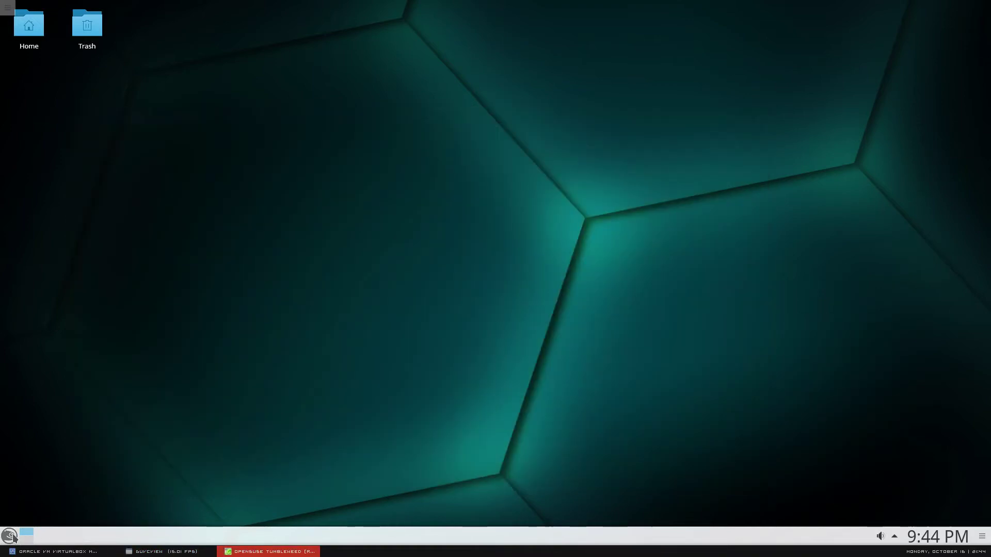
- Open the Konsole terminal from the System applications and close it without running a command
left_click(9, 537)
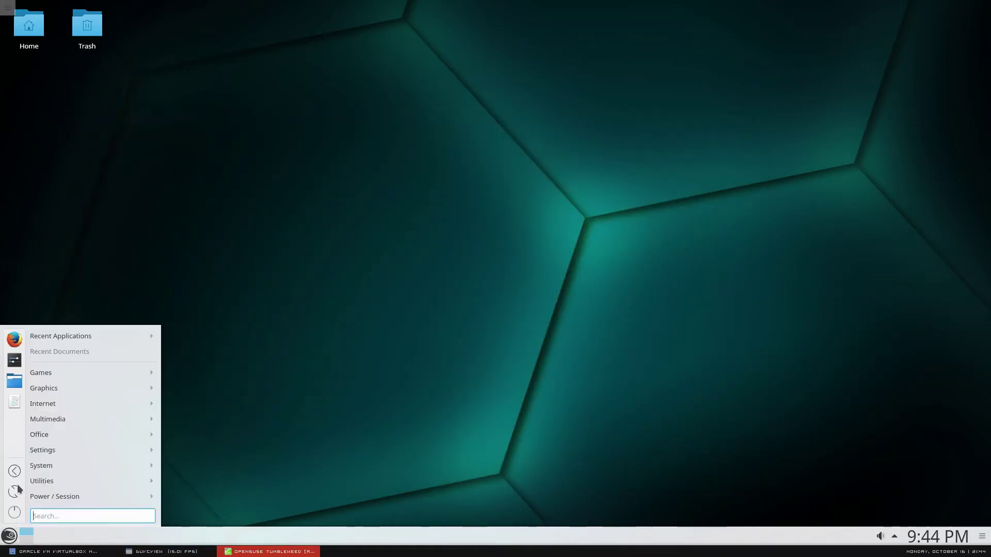
mouse_move(73, 466)
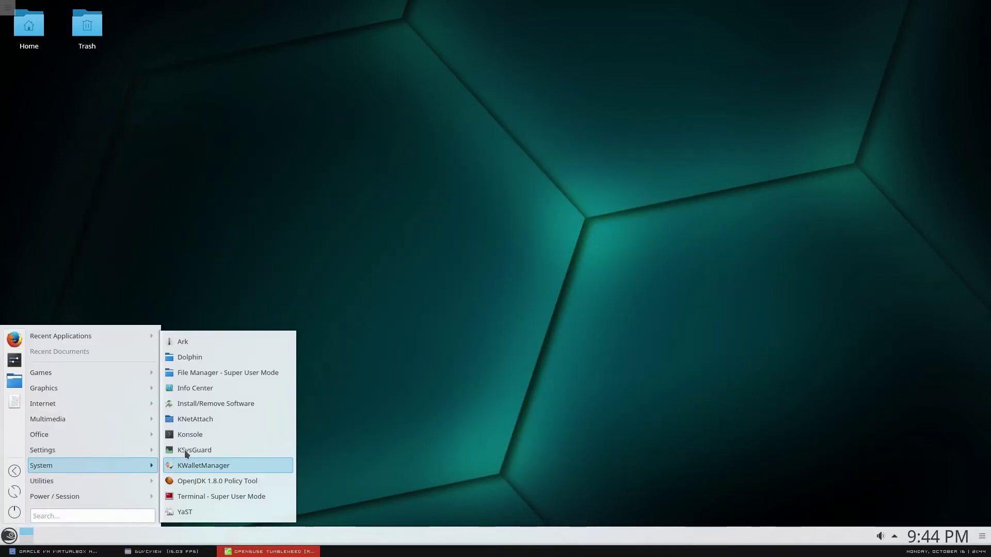
left_click(214, 436)
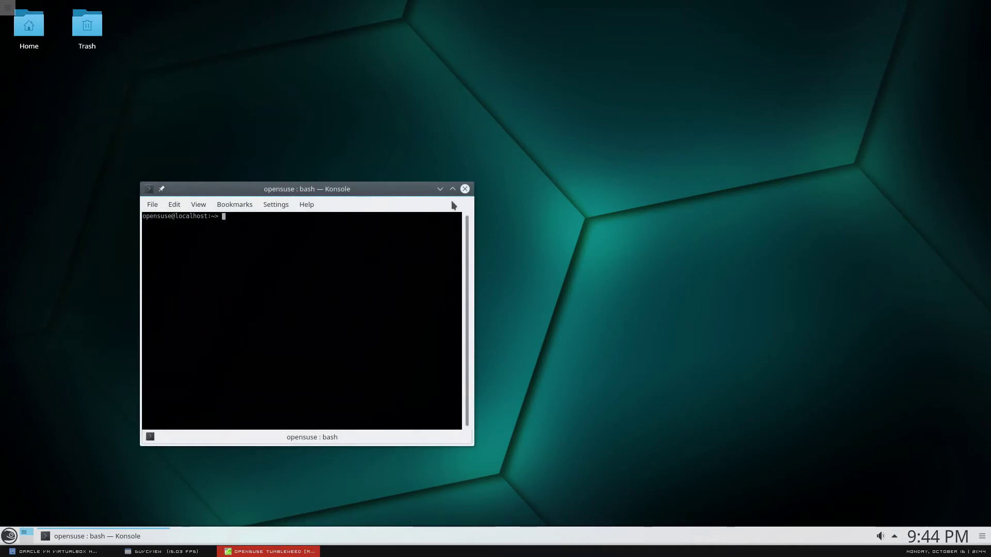
left_click(465, 188)
- Open the Kate text editor from the Utilities applications, move its window toward the middle of the desktop, and close it
left_click(10, 535)
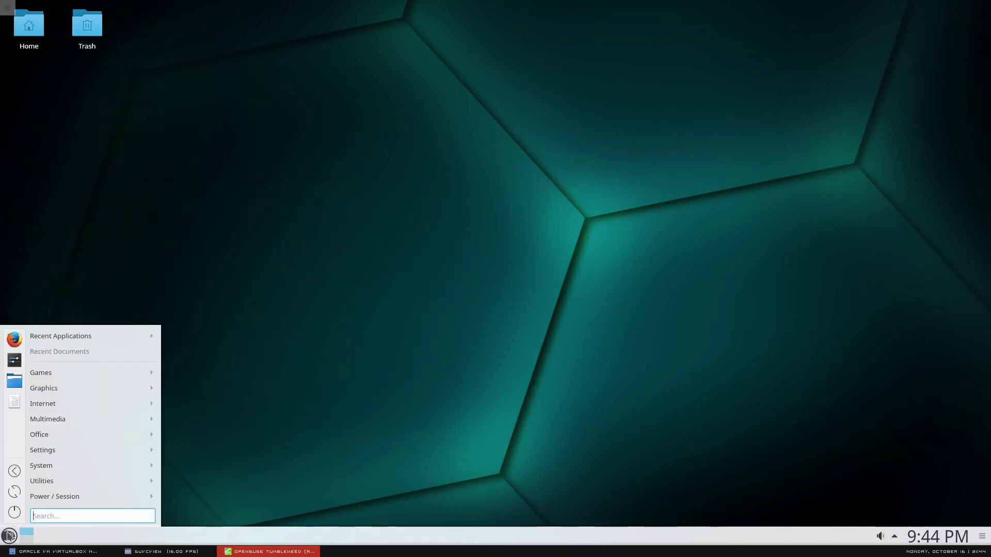
mouse_move(120, 466)
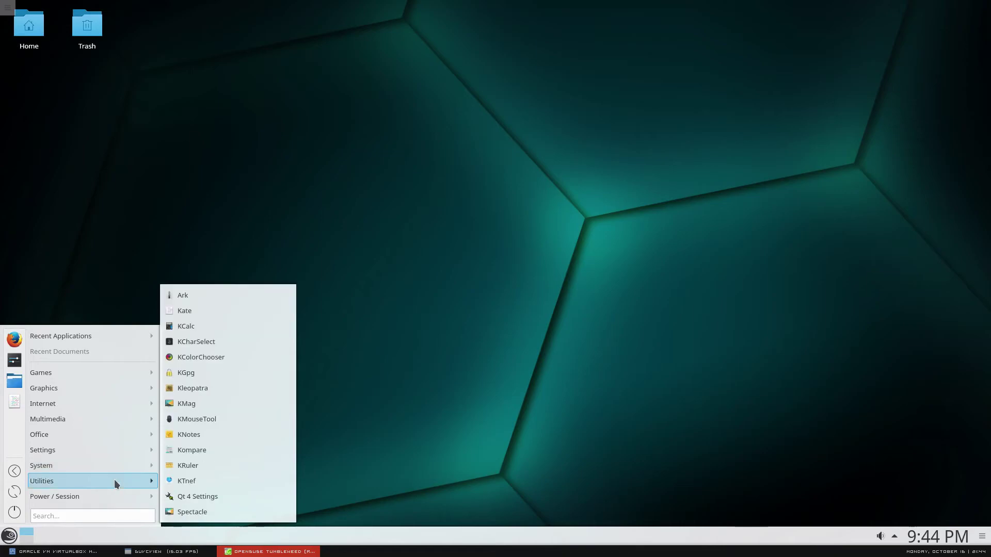
left_click(197, 311)
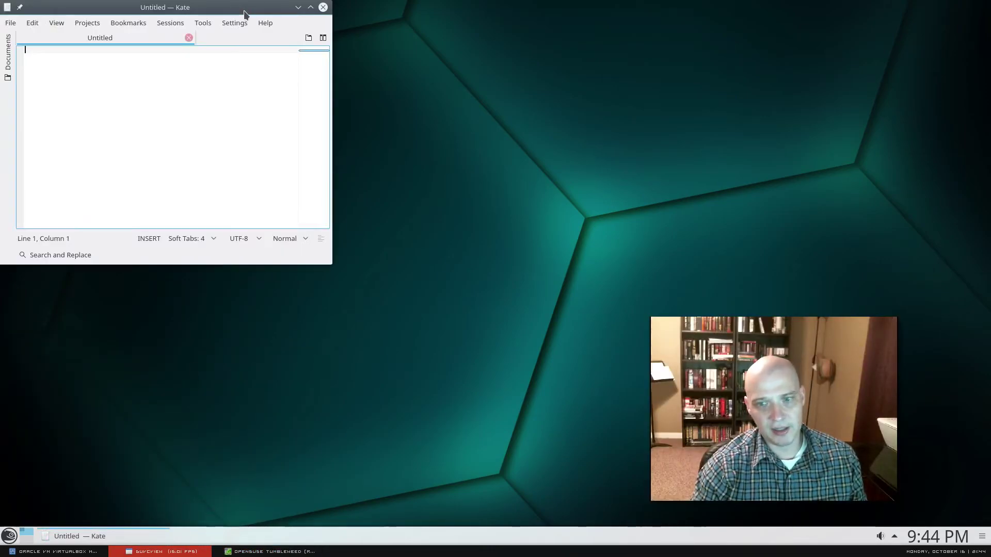
left_click_drag(245, 14, 412, 212)
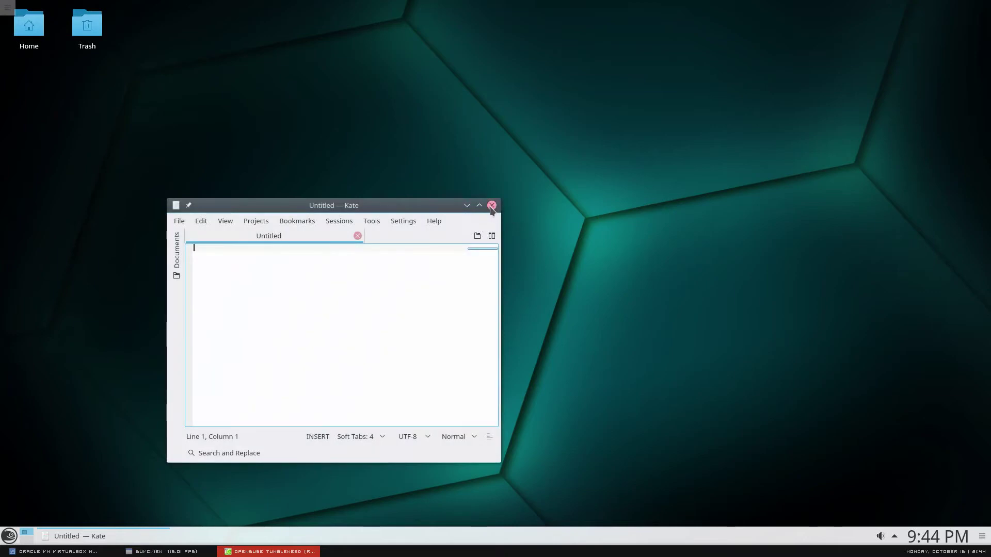
left_click(492, 205)
- Look over the Utilities and Power / Session entries, then start Configure Desktop and move its window toward the middle of the desktop
left_click(11, 536)
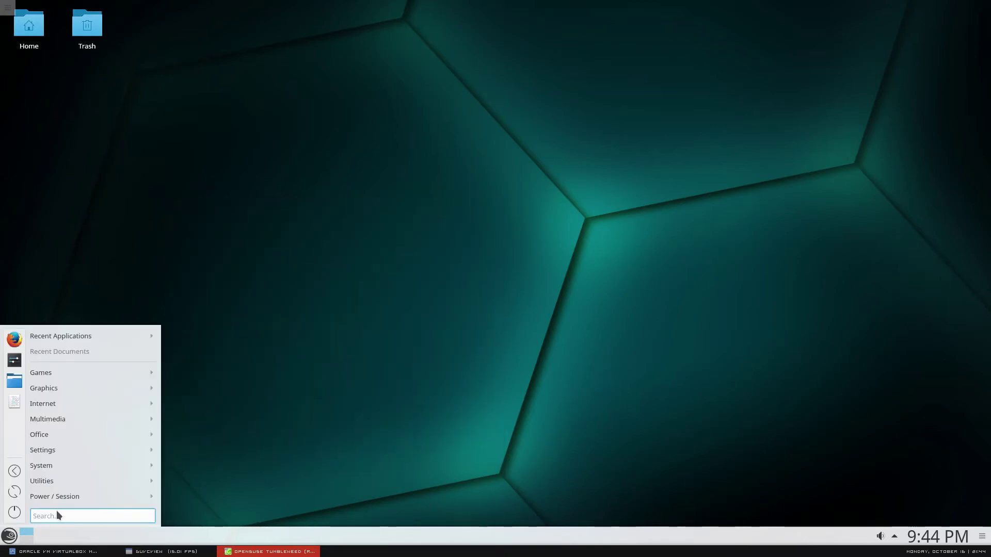
mouse_move(105, 478)
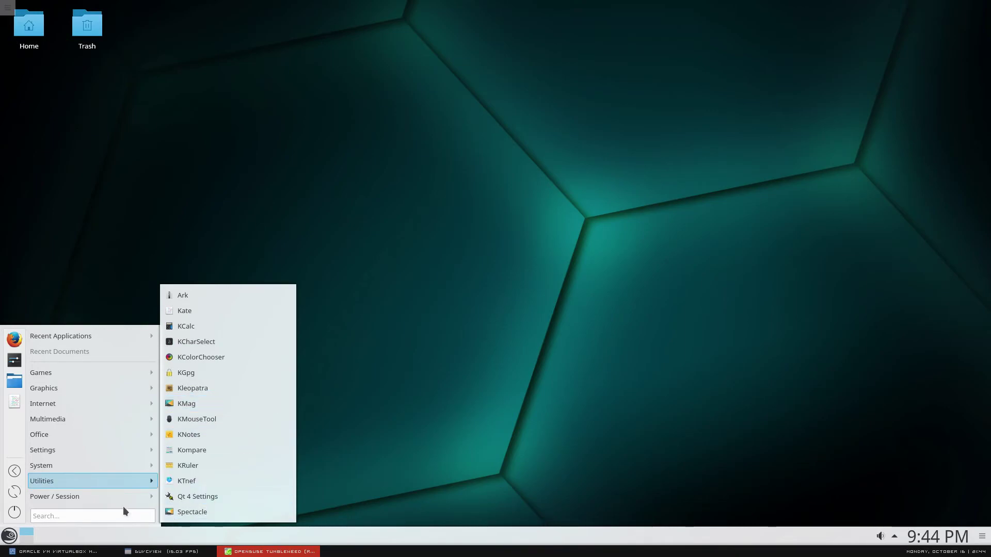
mouse_move(121, 500)
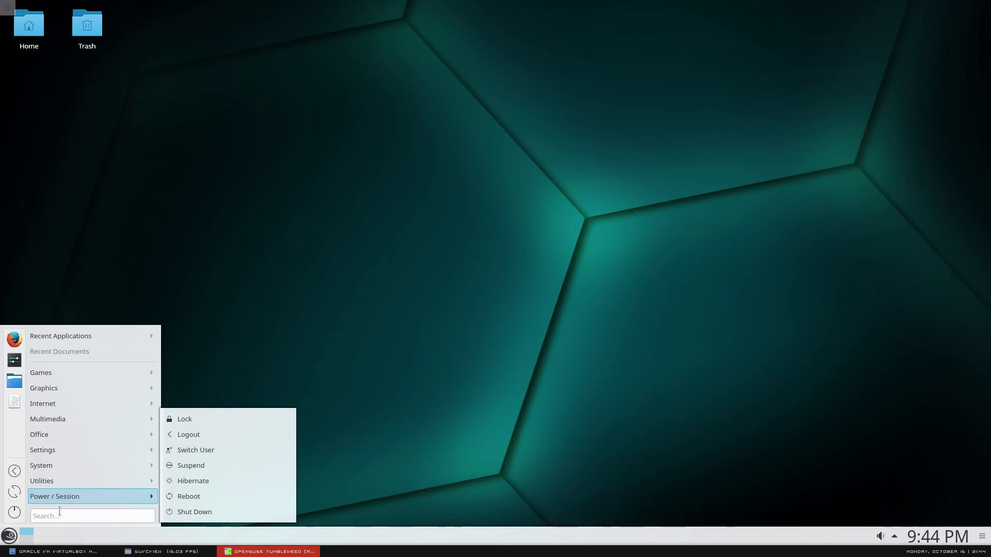
left_click(14, 361)
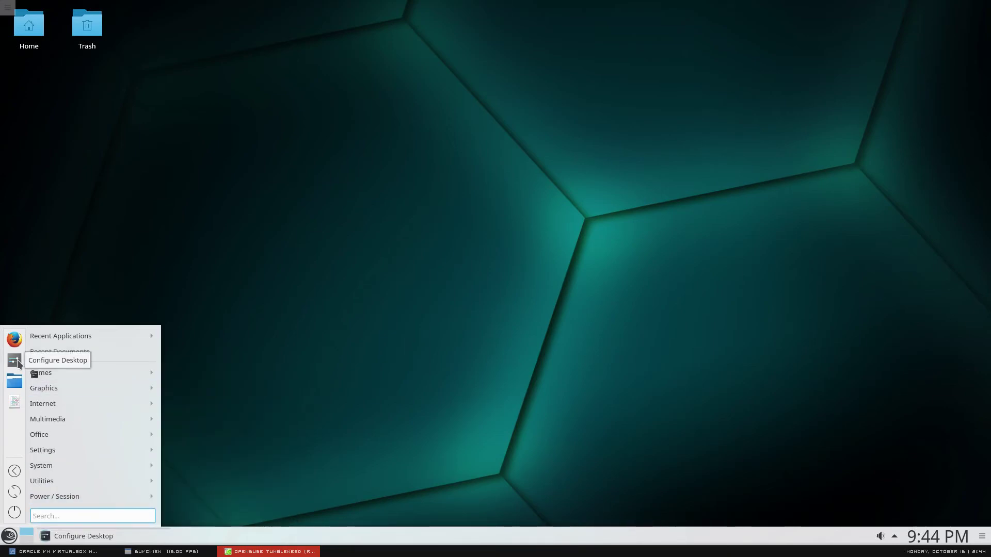
left_click(130, 551)
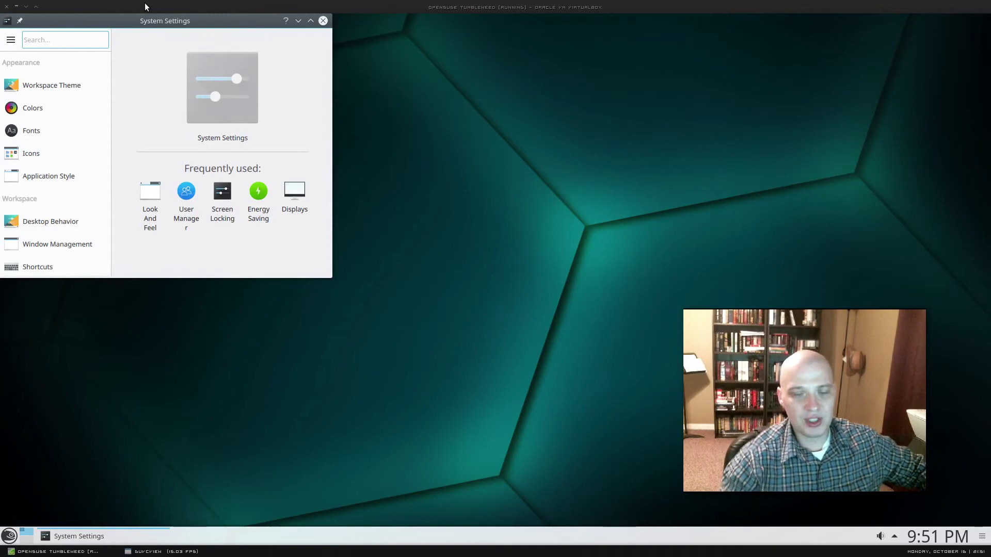
left_click_drag(319, 81, 430, 203)
- Open the Look And Feel page of the Workspace Theme settings and move the settings window farther from the desktop icons
left_click(196, 214)
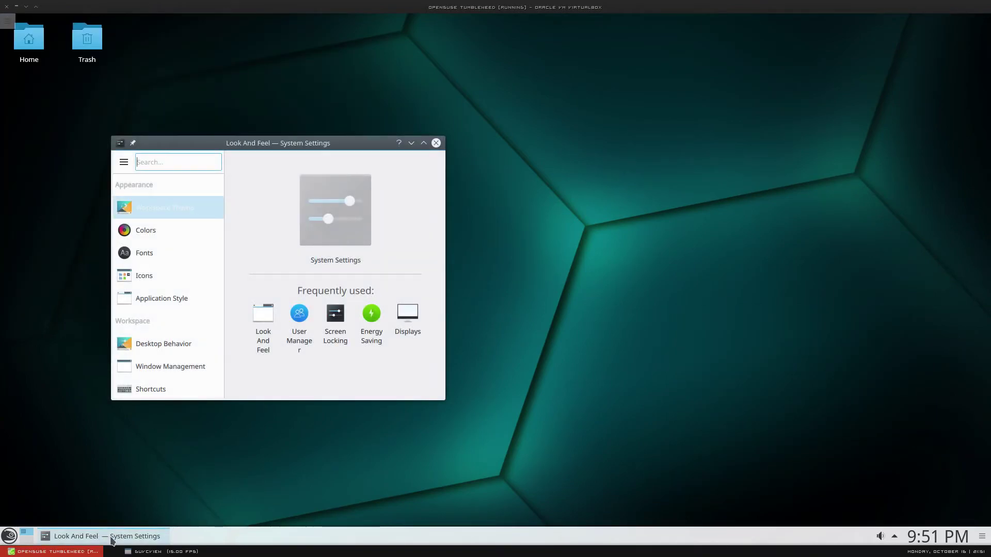
mouse_move(108, 537)
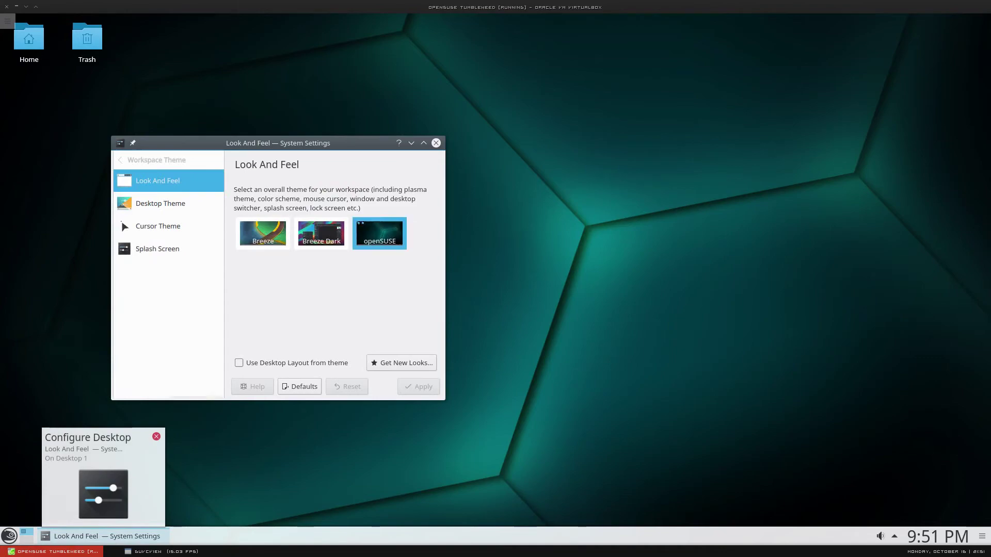
left_click(158, 551)
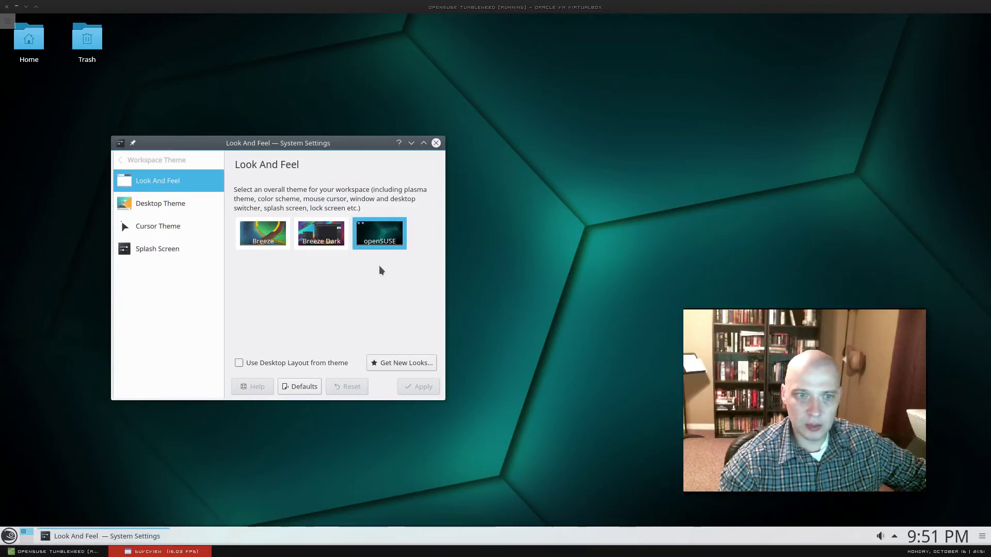
mouse_move(375, 250)
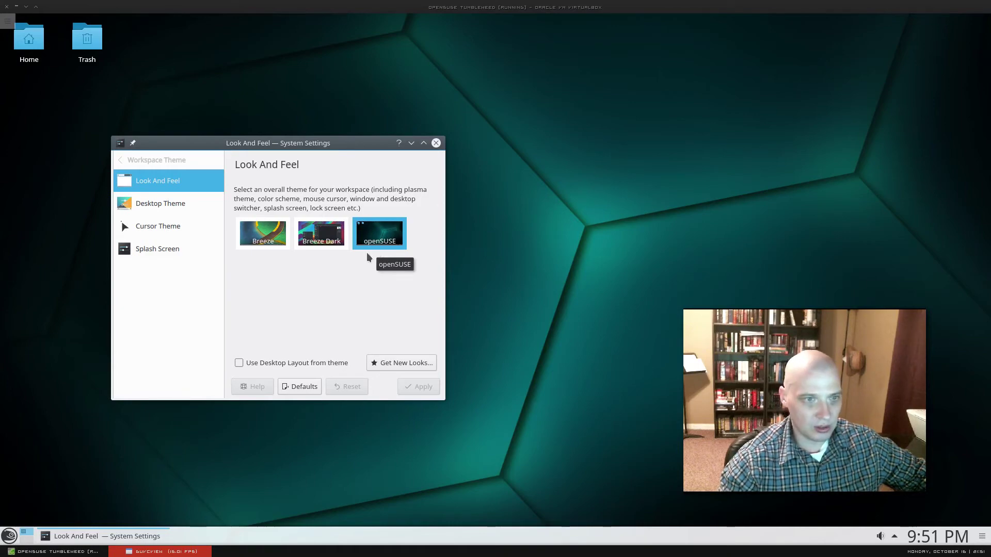
left_click_drag(366, 253, 654, 232)
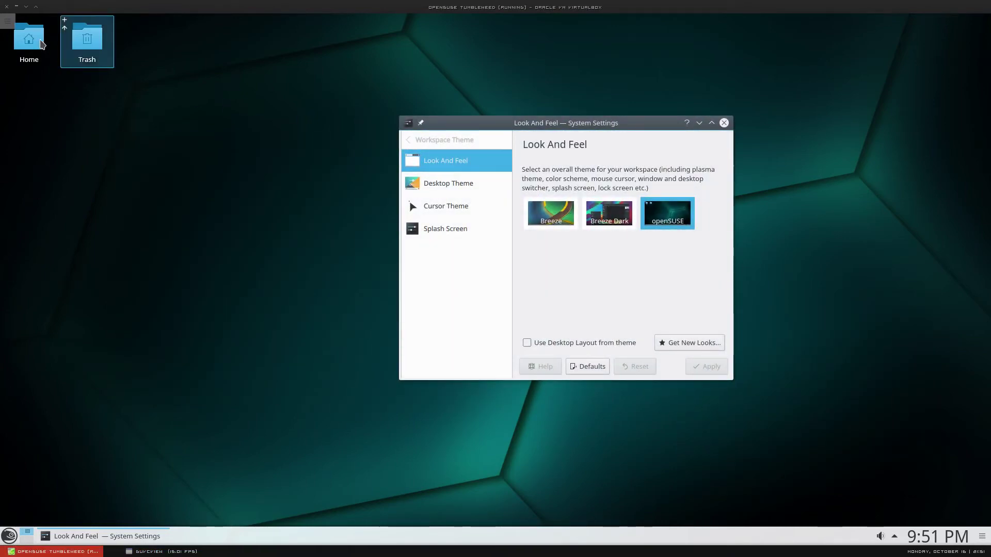
- Open the Home folder from the desktop and arrange the Dolphin and System Settings windows side by side
left_click(41, 45)
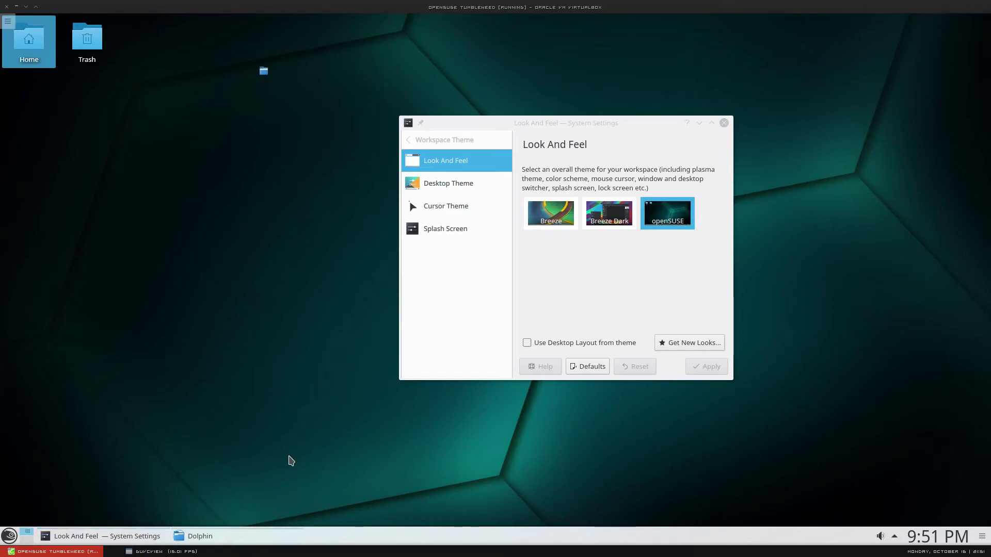
left_click_drag(220, 23, 265, 138)
left_click_drag(529, 125, 606, 134)
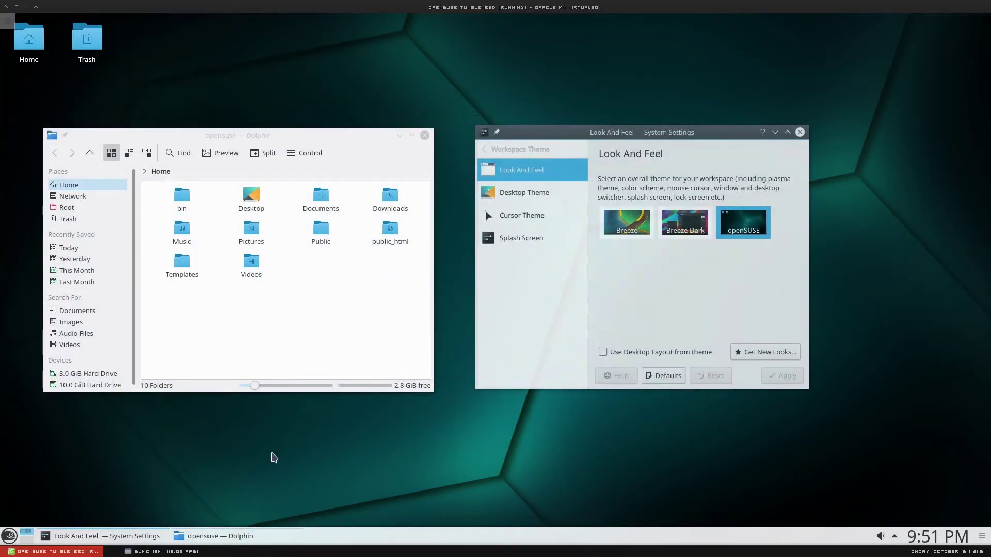
left_click(171, 553)
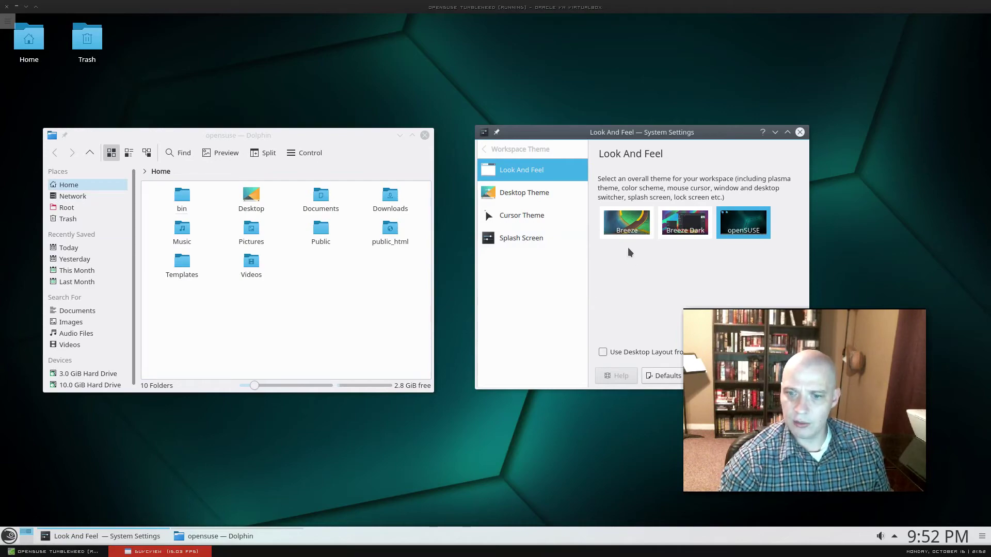
- Apply the Breeze overall theme and focus the Dolphin window to check its appearance
left_click(634, 224)
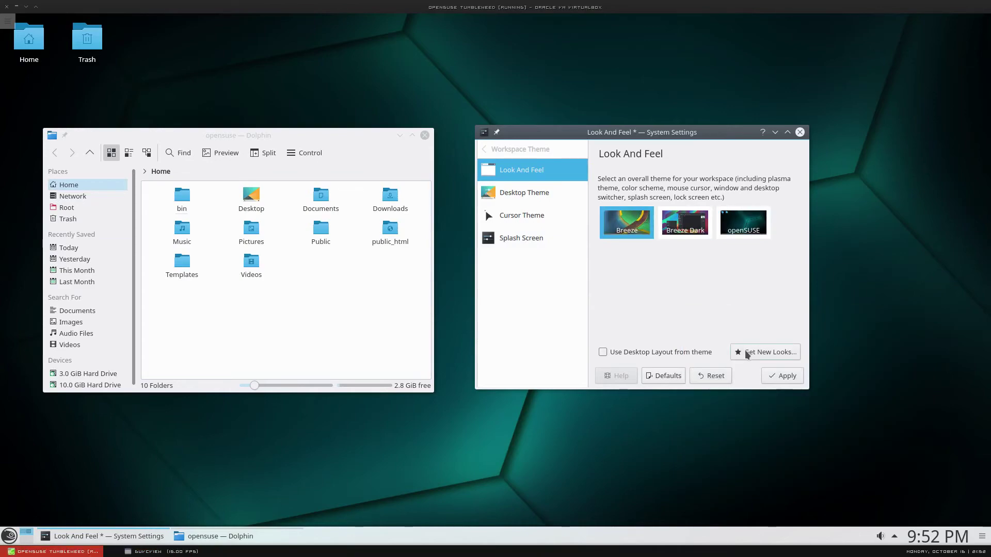
left_click(781, 381)
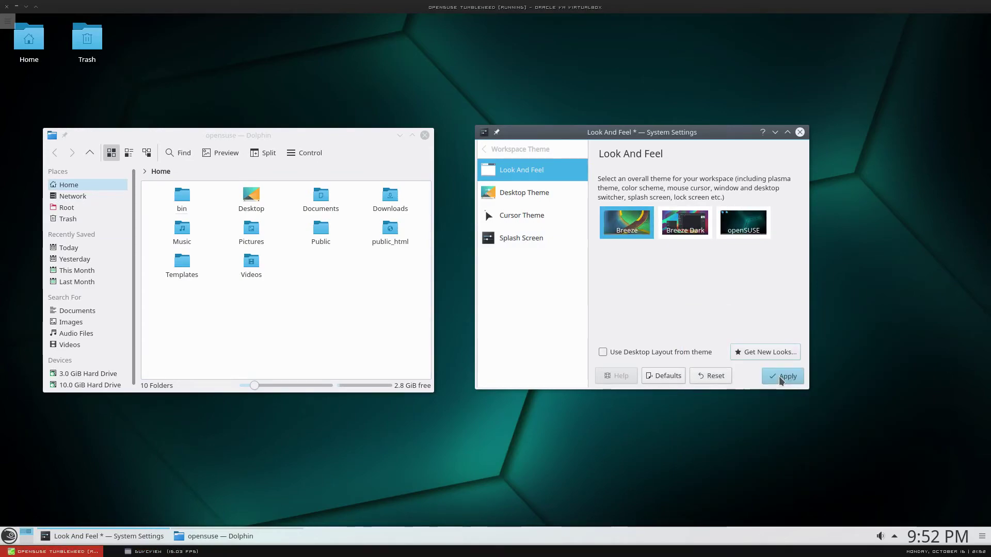
left_click(350, 149)
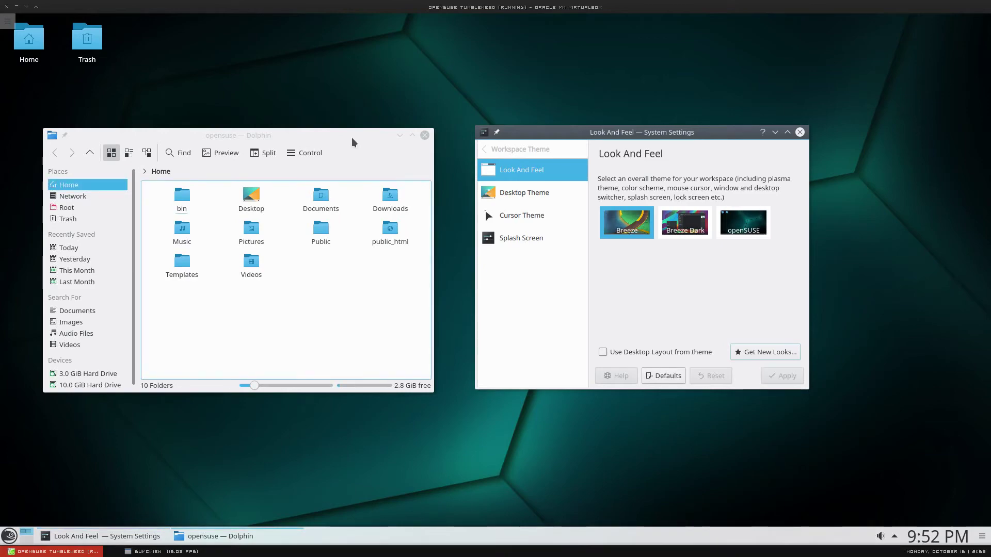
- Apply the Breeze Dark overall theme, and close System Settings after opening the Desktop Theme page
left_click(656, 234)
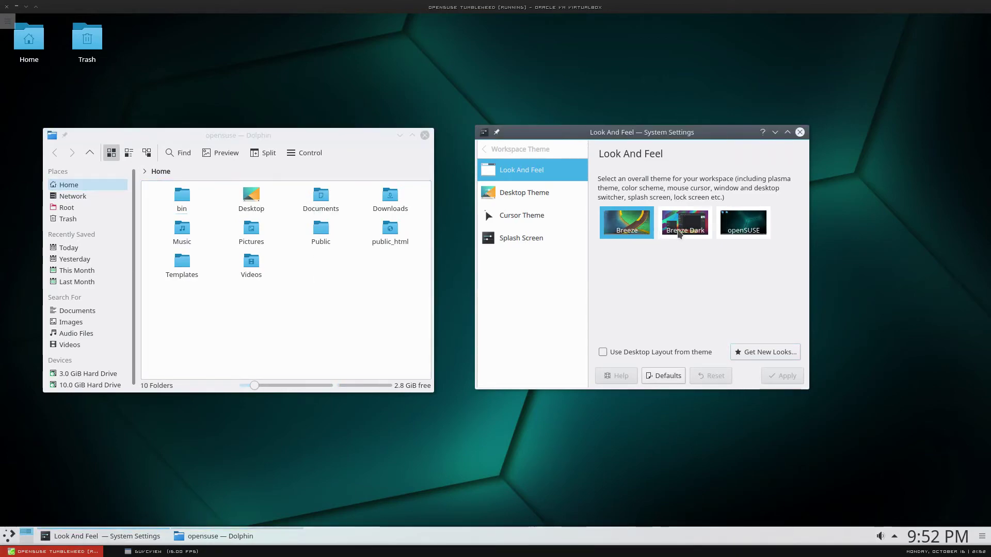
left_click(664, 231)
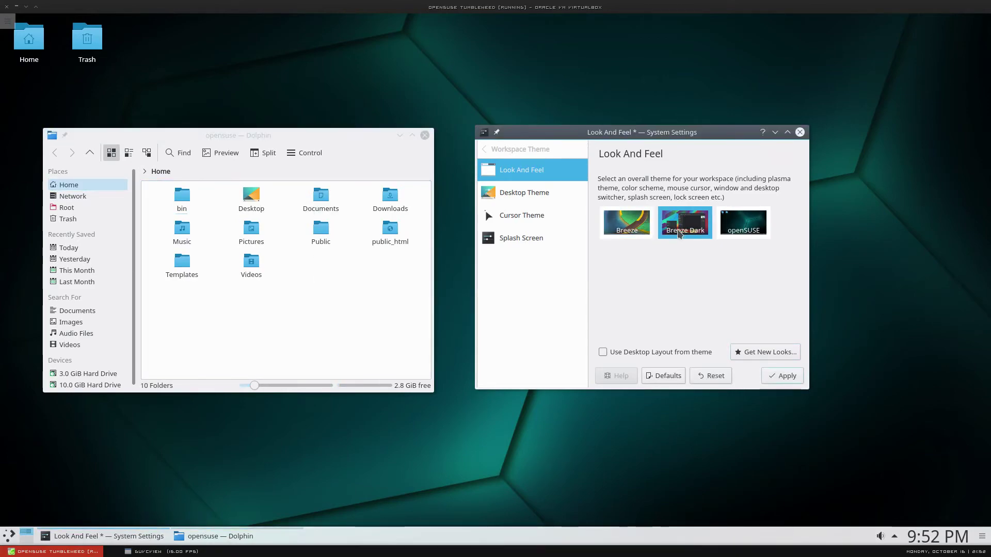
left_click(782, 382)
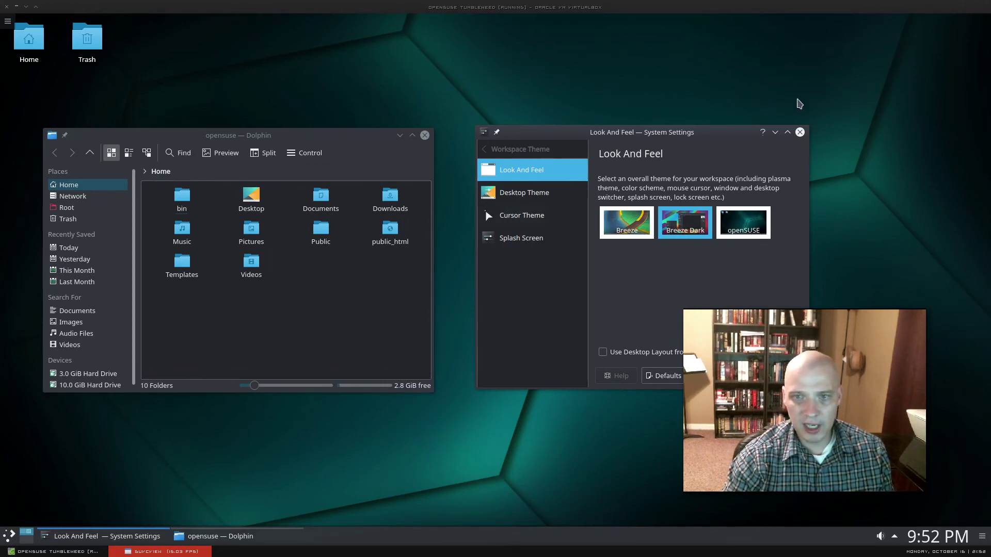
left_click(514, 197)
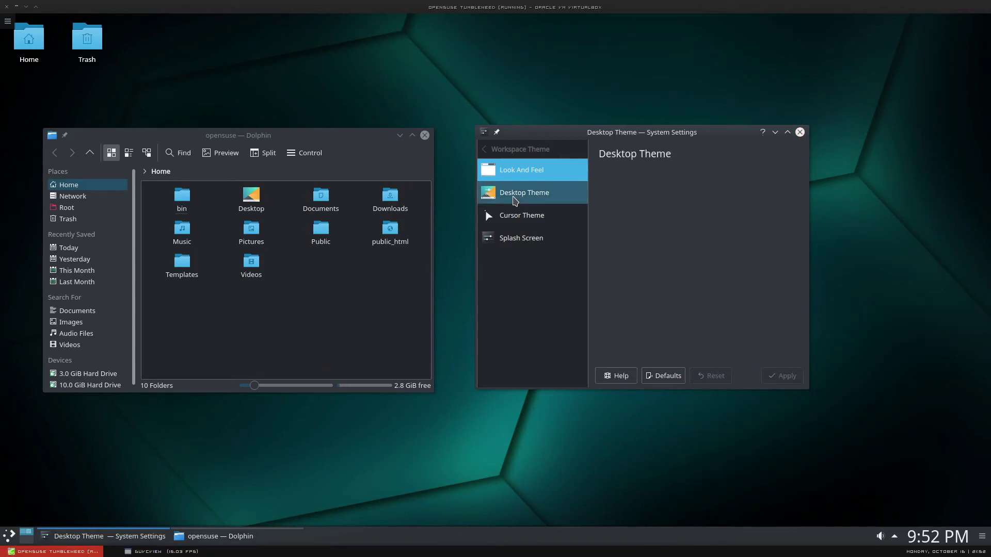
left_click(800, 132)
- Open the desktop's wallpaper configuration and move its window beside the Dolphin window
right_click(461, 129)
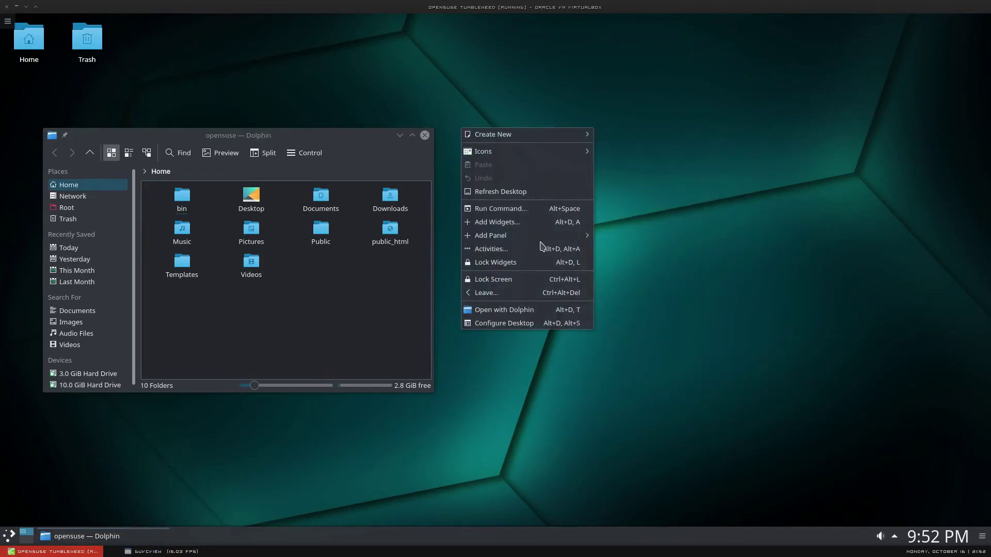
left_click(519, 326)
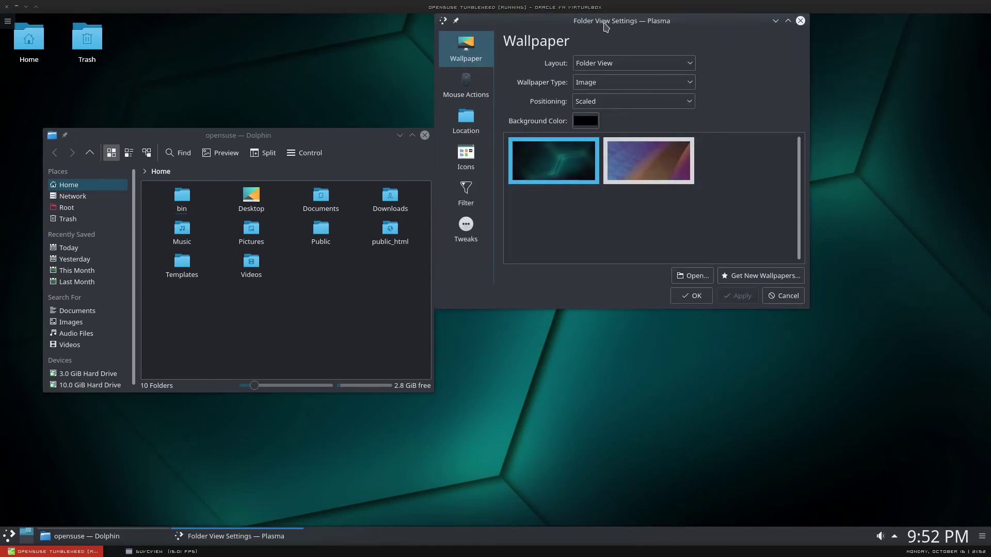
left_click_drag(605, 26, 657, 109)
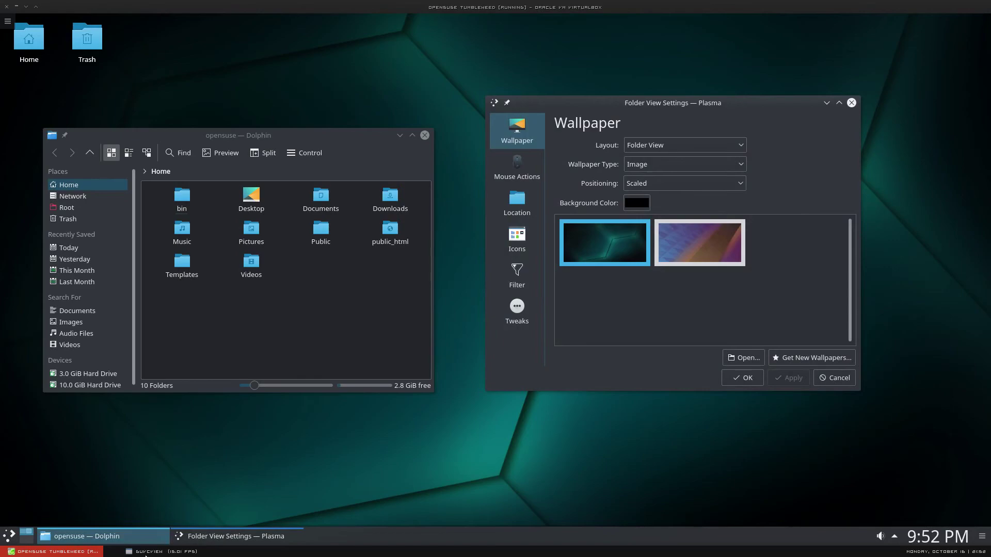
left_click(146, 552)
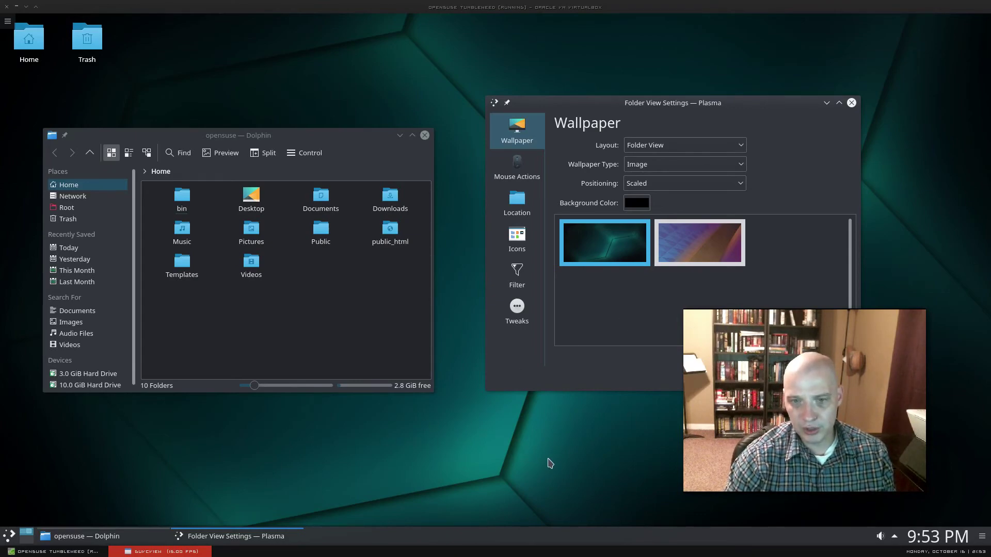
- Apply the purple and orange geometric wallpaper to the desktop, and close the Folder View Settings and Dolphin windows
left_click(697, 246)
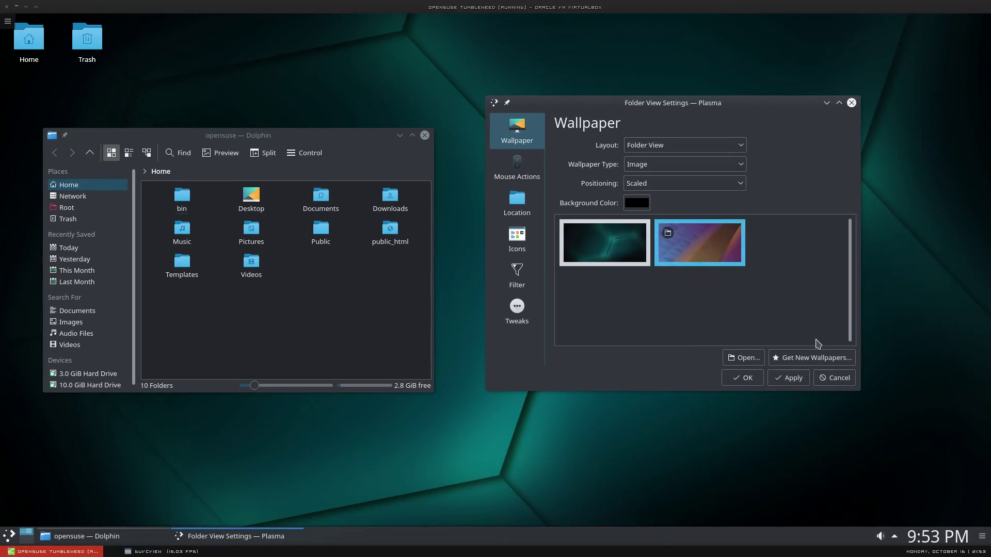
left_click(793, 378)
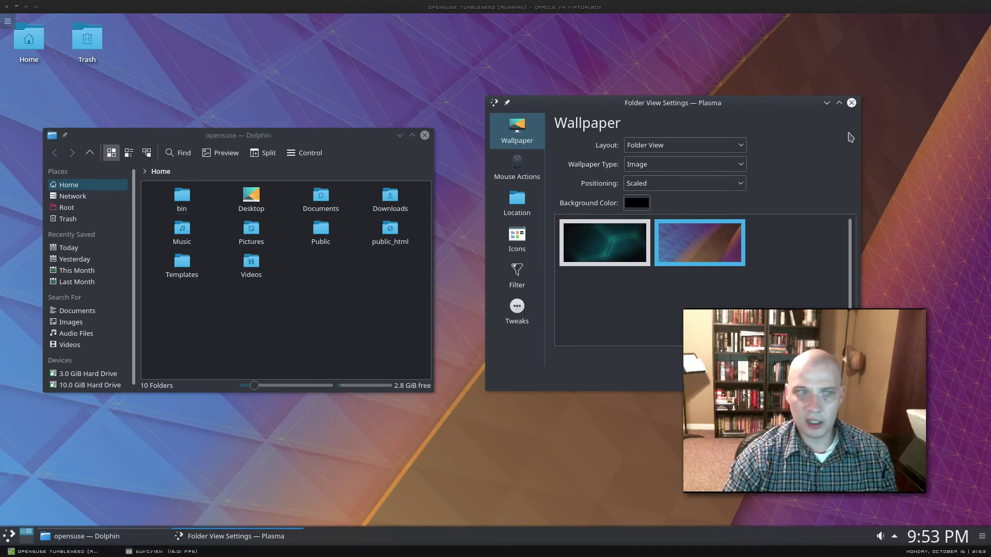
left_click(852, 103)
left_click(425, 135)
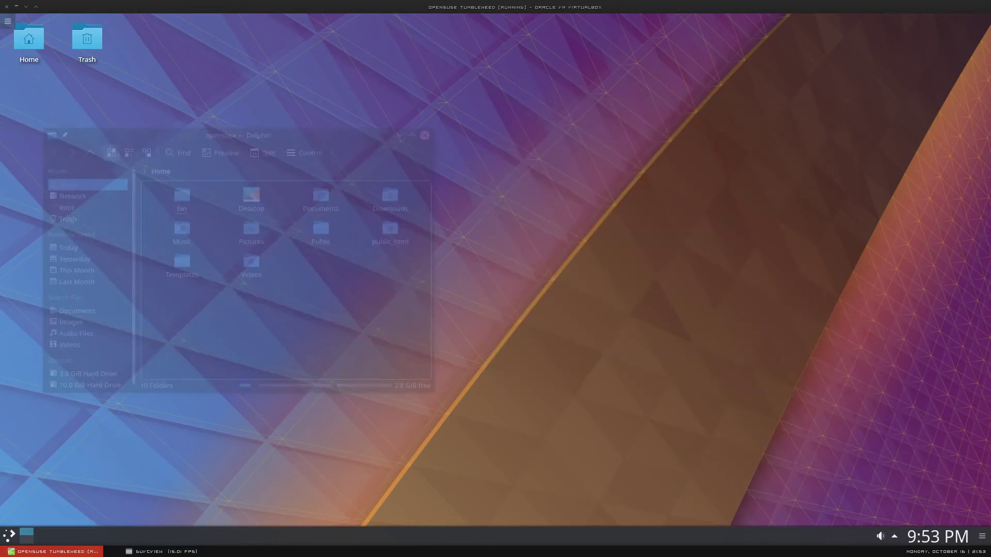